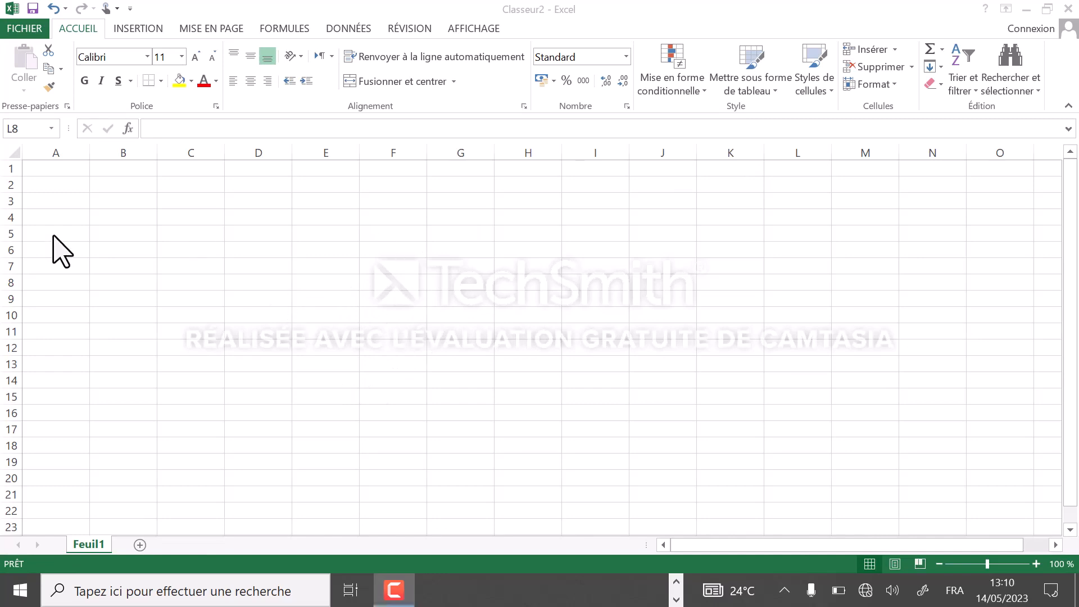
click(116, 189)
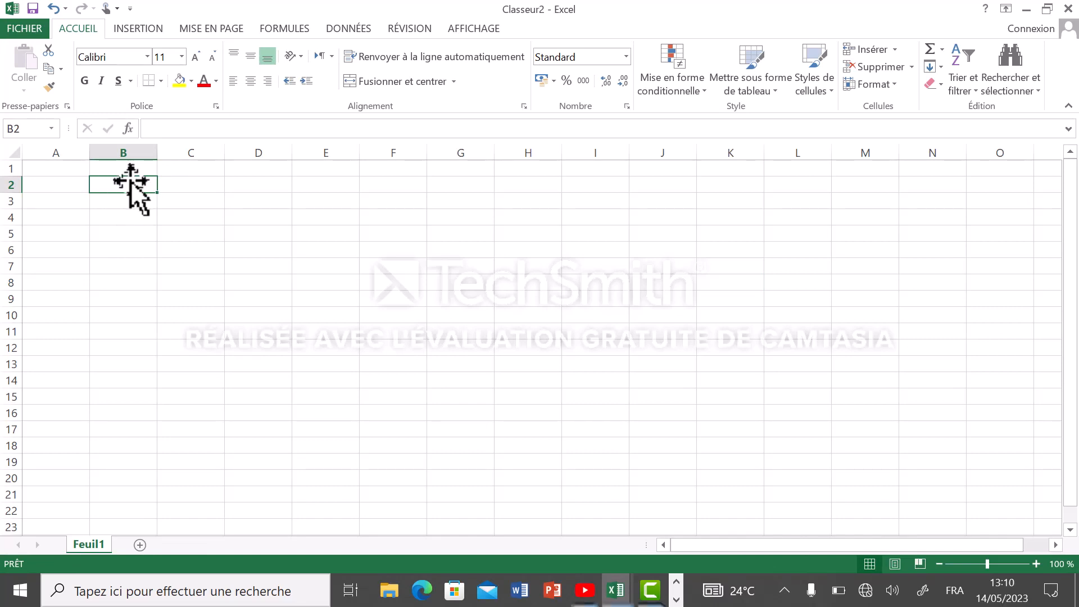
click(204, 188)
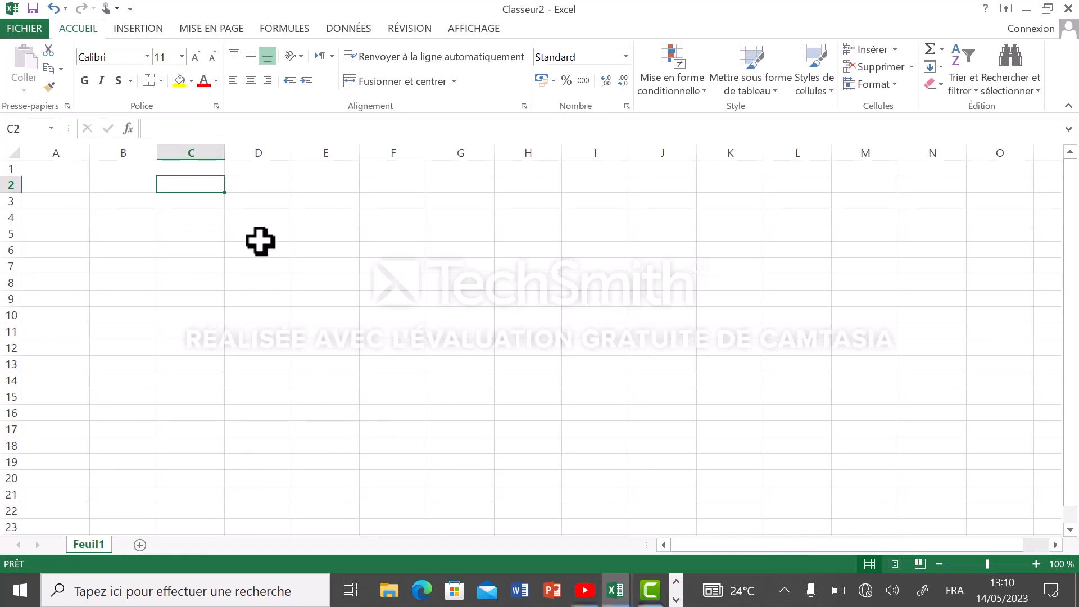
click(263, 185)
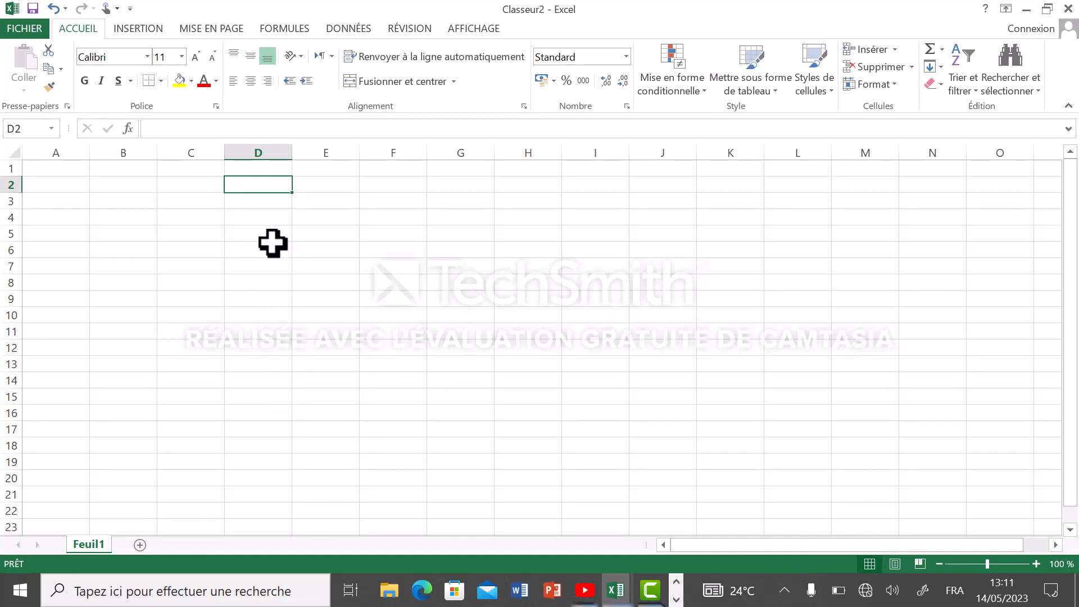
click(344, 181)
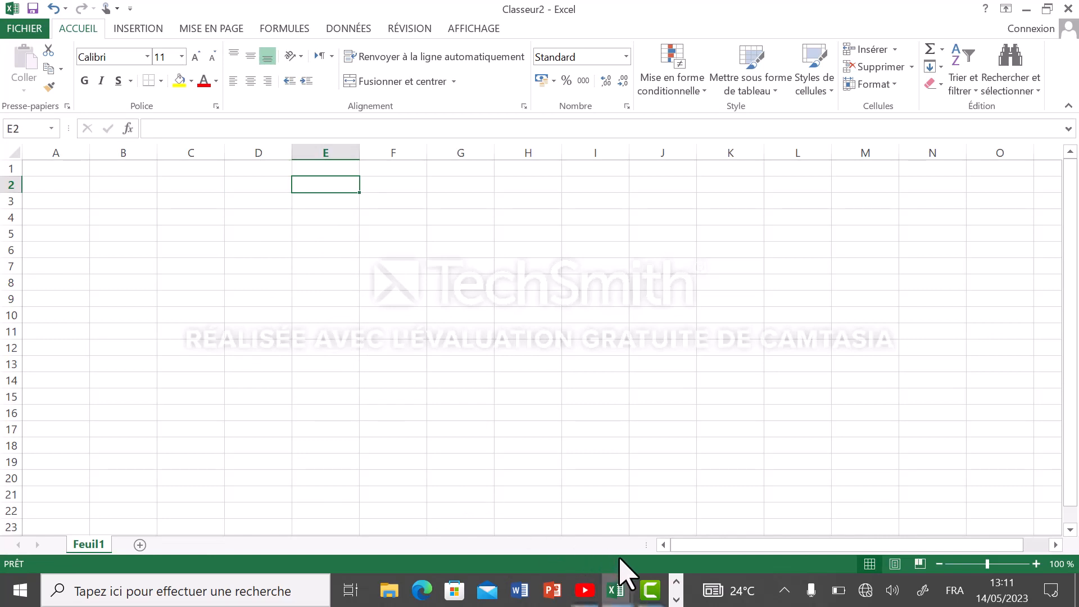
Switch to the TBN COM workbook and bring up its table of quantities and designations
mouse_move(621, 595)
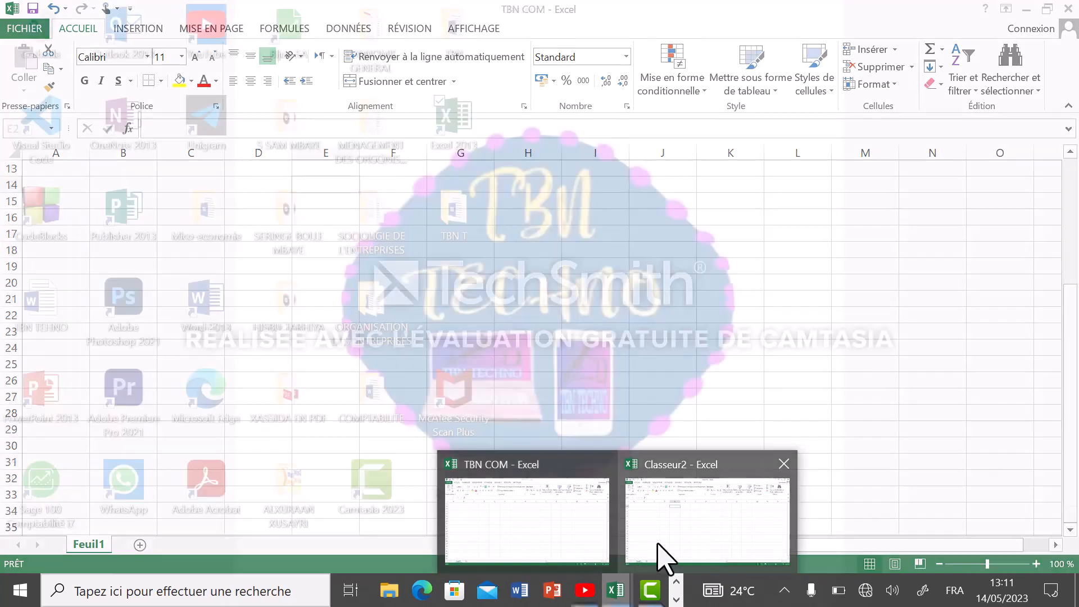
click(693, 544)
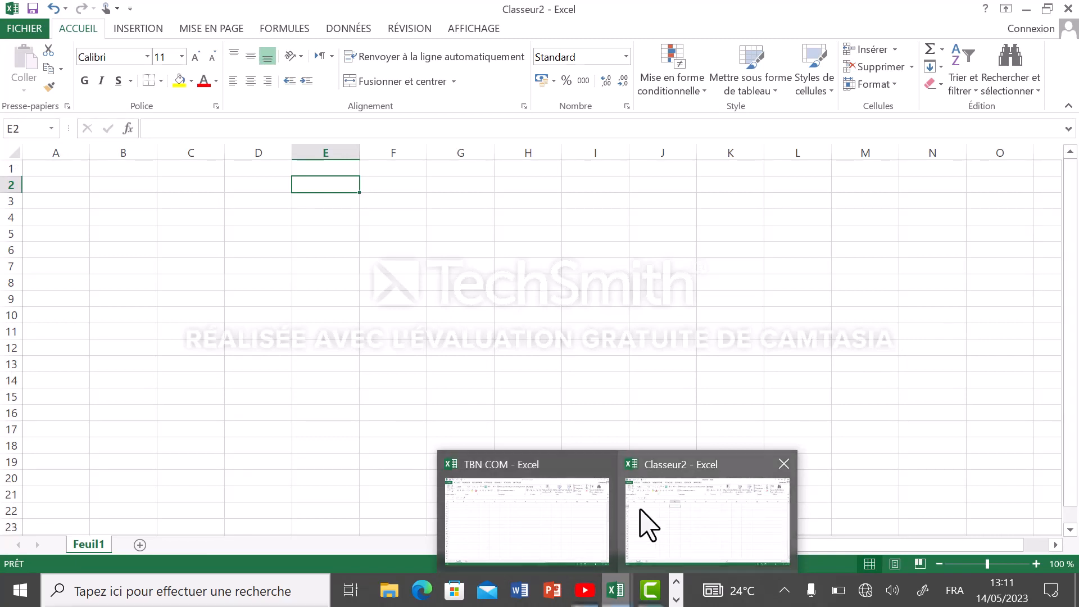
click(598, 528)
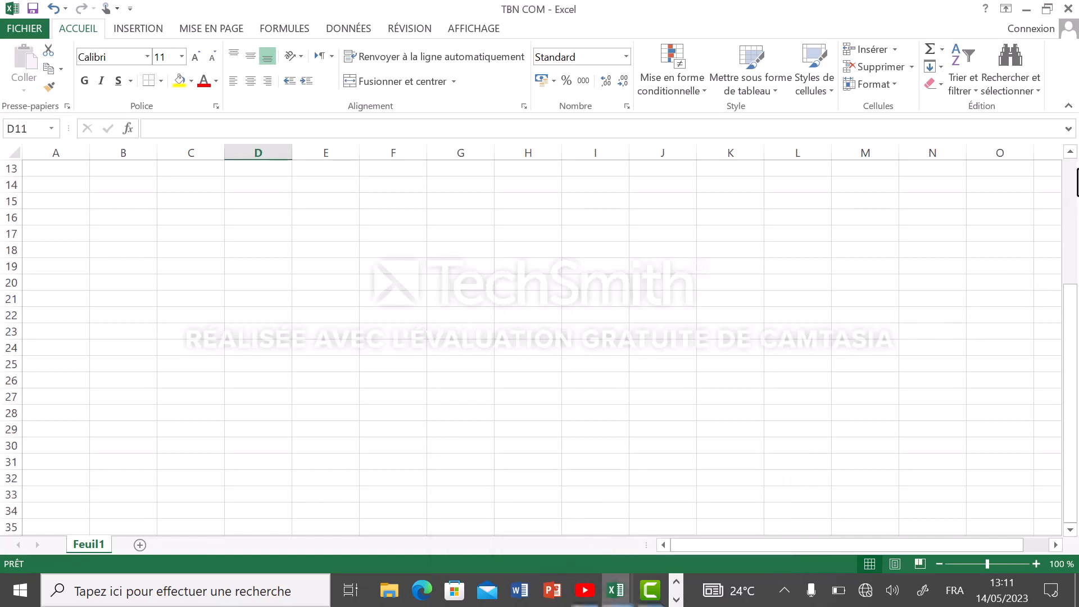
scroll(1067, 160, up, 4)
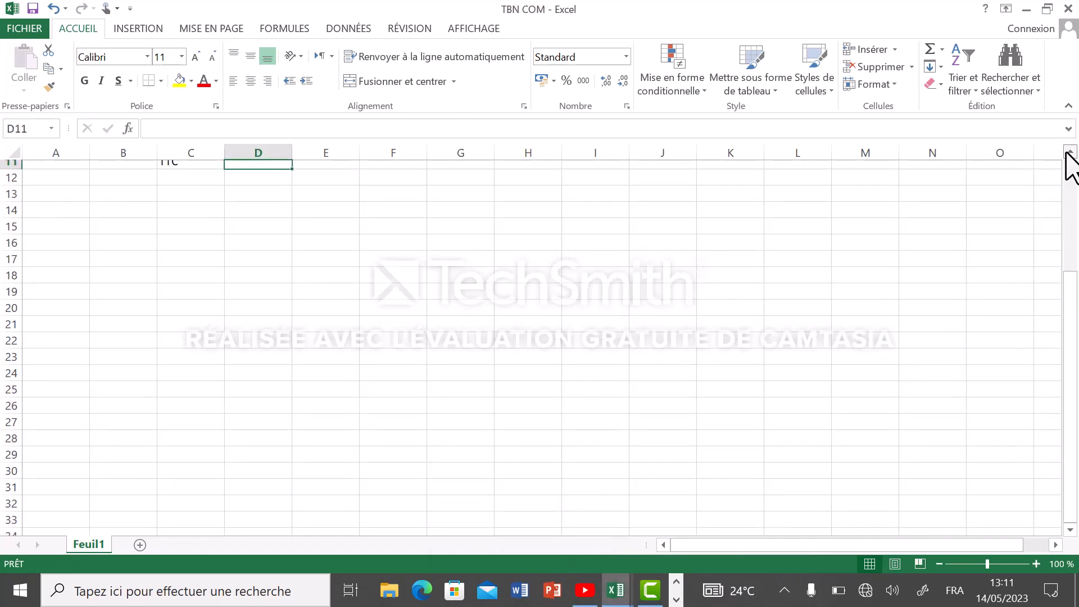
scroll(1070, 163, up, 1)
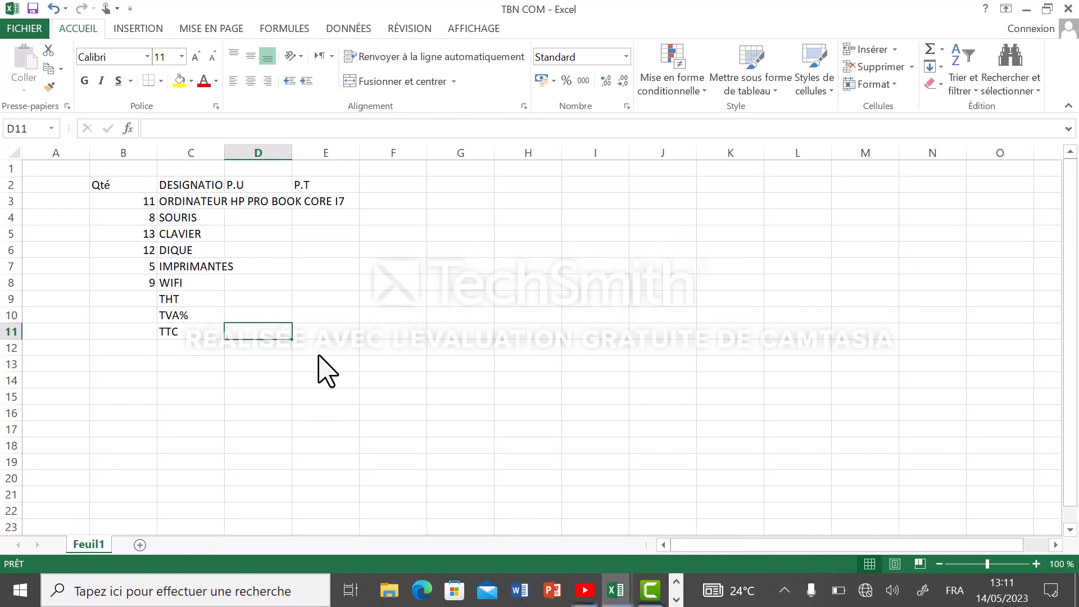
Correct the DIQUE entry in C6 to DISQUE and widen the DESIGNATION column to fit its longest item name
double_click(170, 250)
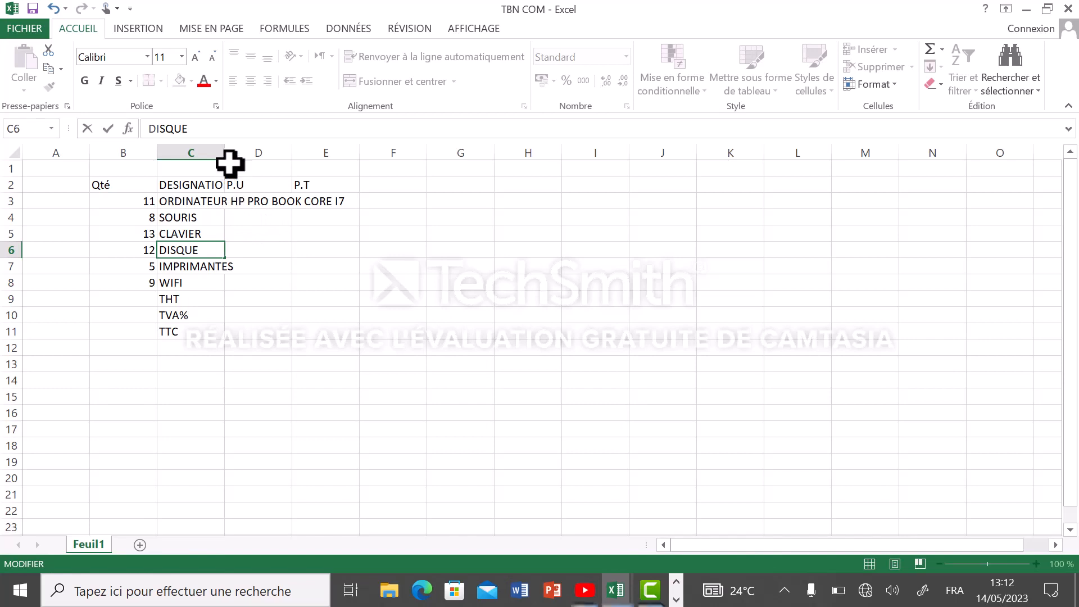
key(Escape)
click(331, 265)
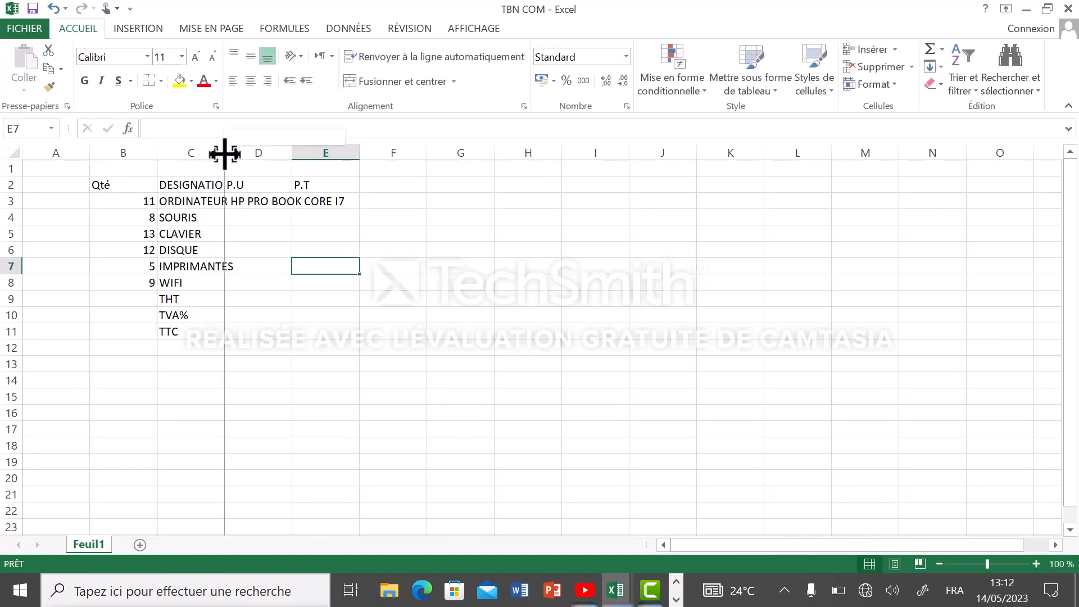
drag(224, 153, 348, 164)
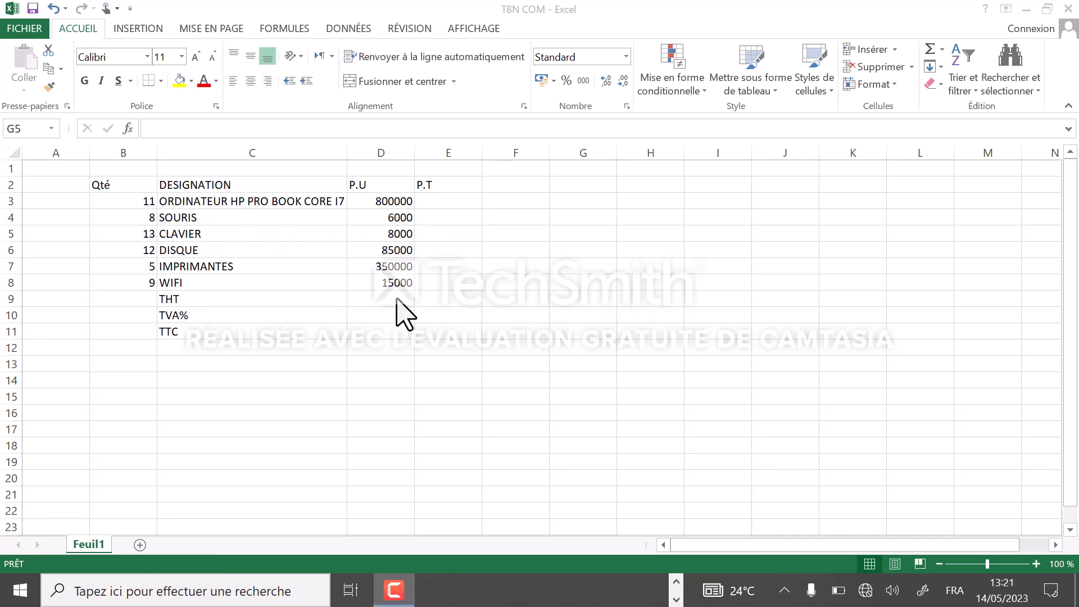
Enter the formula =B3*D3 in E3 to calculate the total price of the first item
click(445, 200)
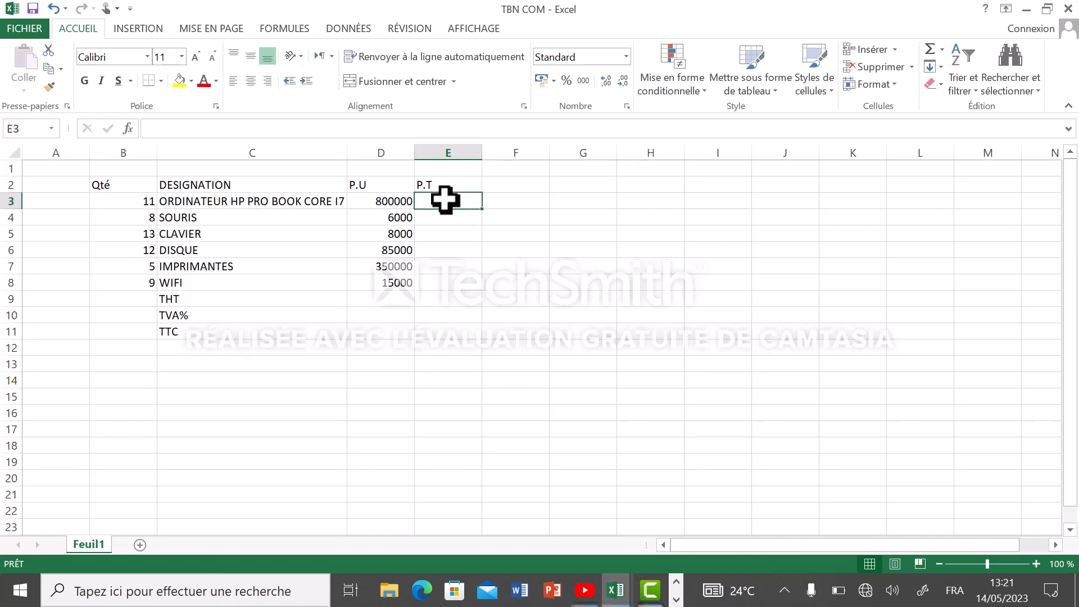
text(=)
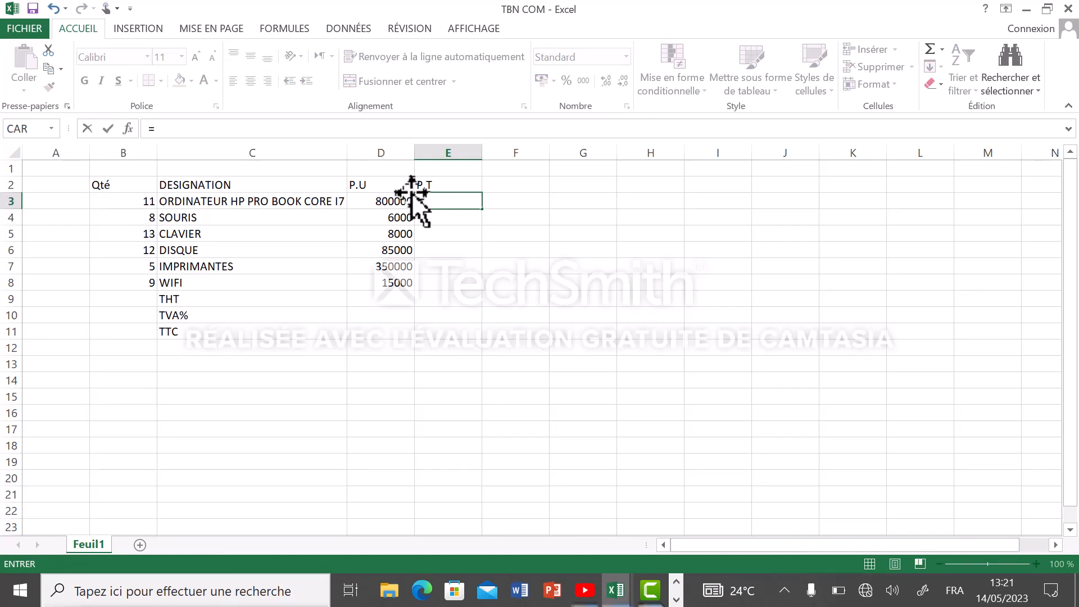
click(137, 200)
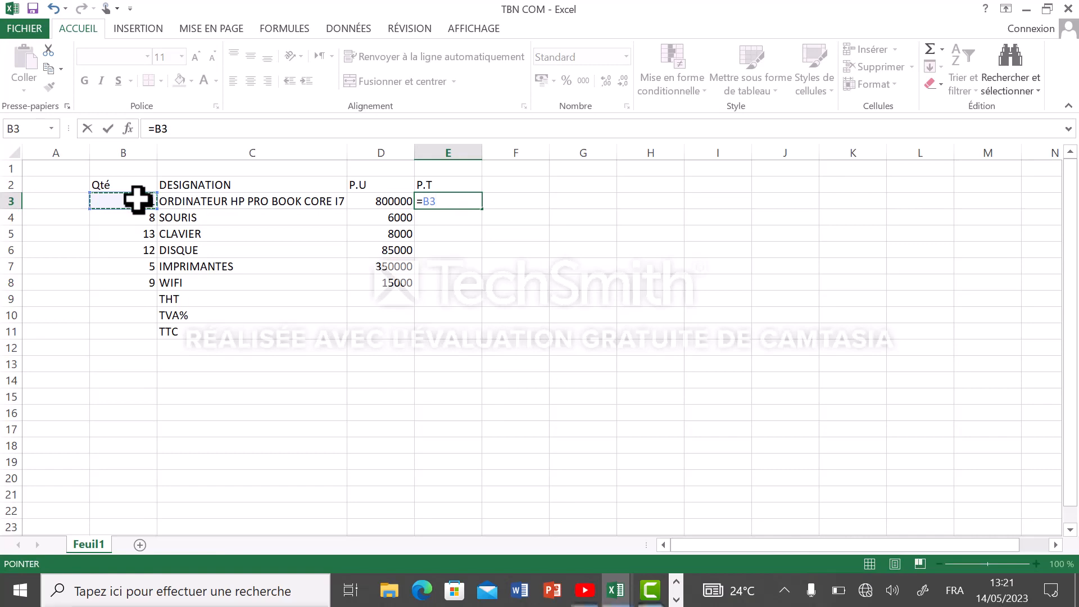
text(*)
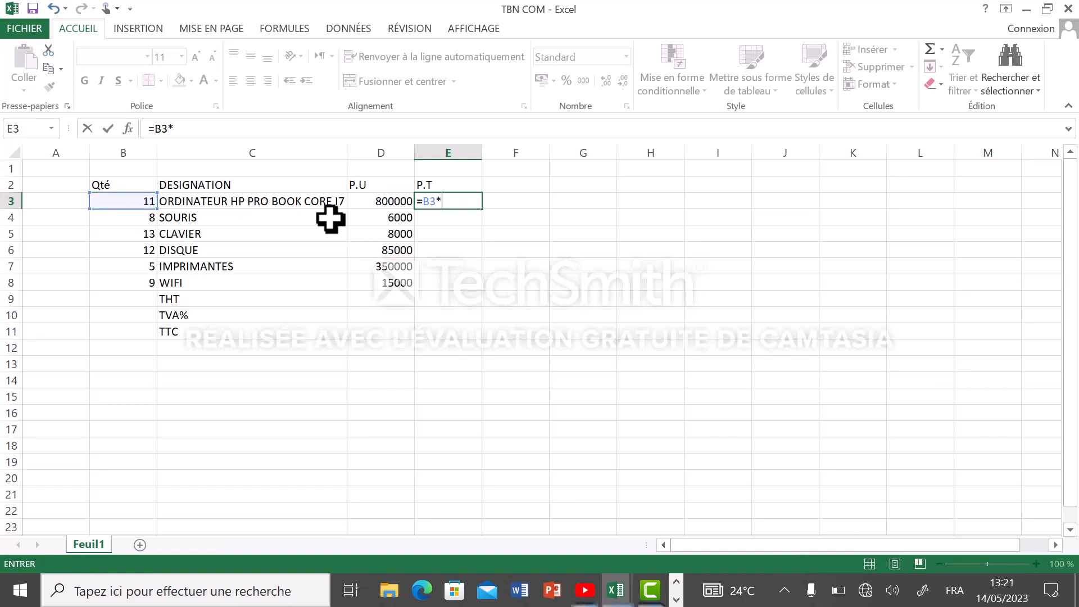
click(375, 202)
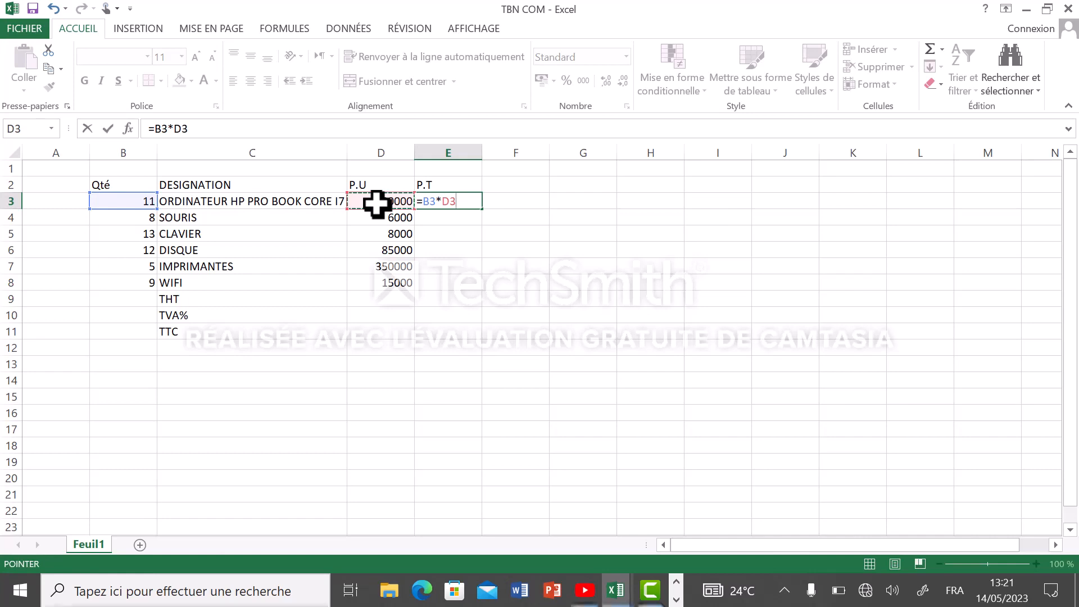
key(Return)
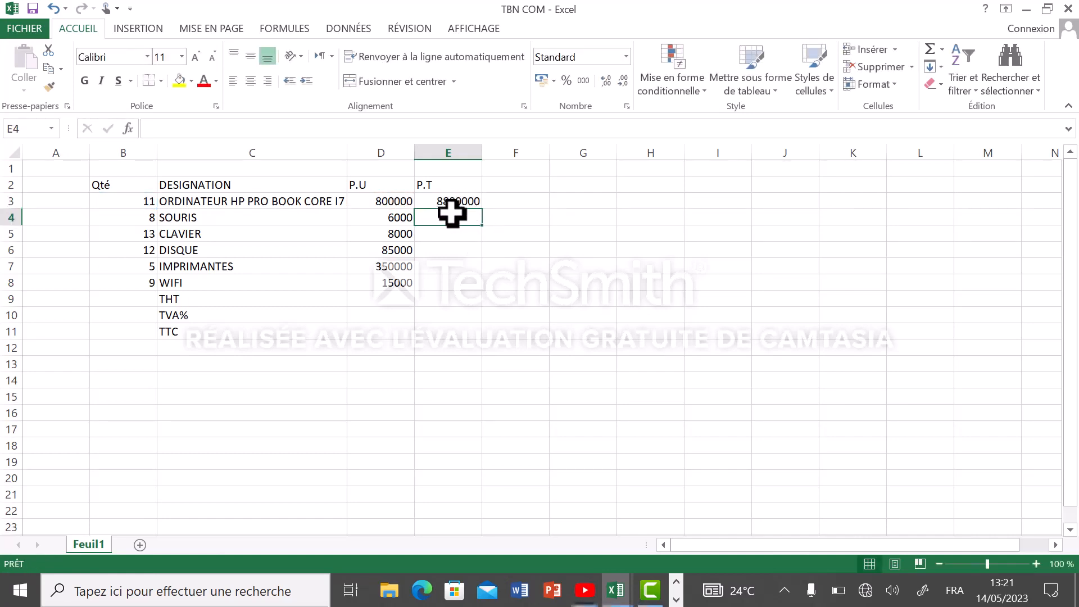
Fill the total price formula from E3 down to E8 for the remaining items
click(470, 201)
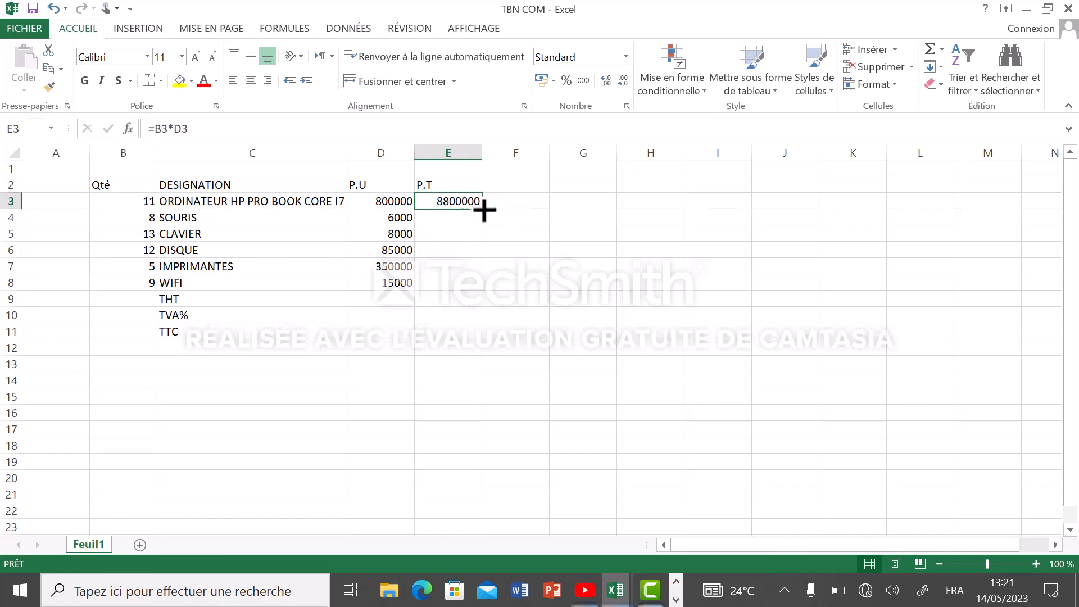
drag(484, 210, 476, 289)
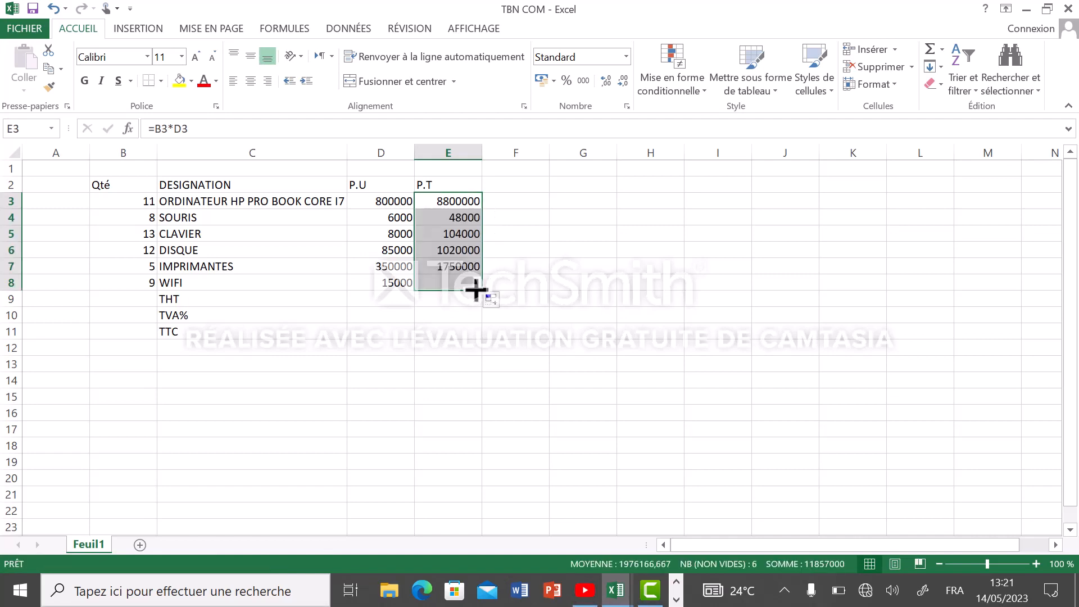
click(538, 284)
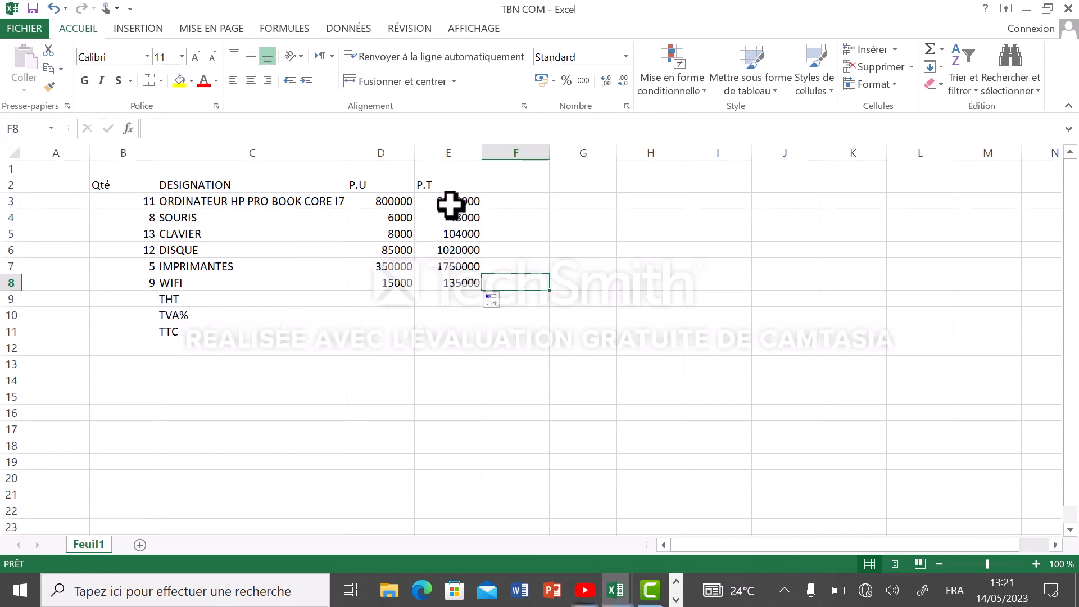
Insert the automatic sum =SOMME(E3:E8) in E9, in the THT row of the P.T column
click(437, 302)
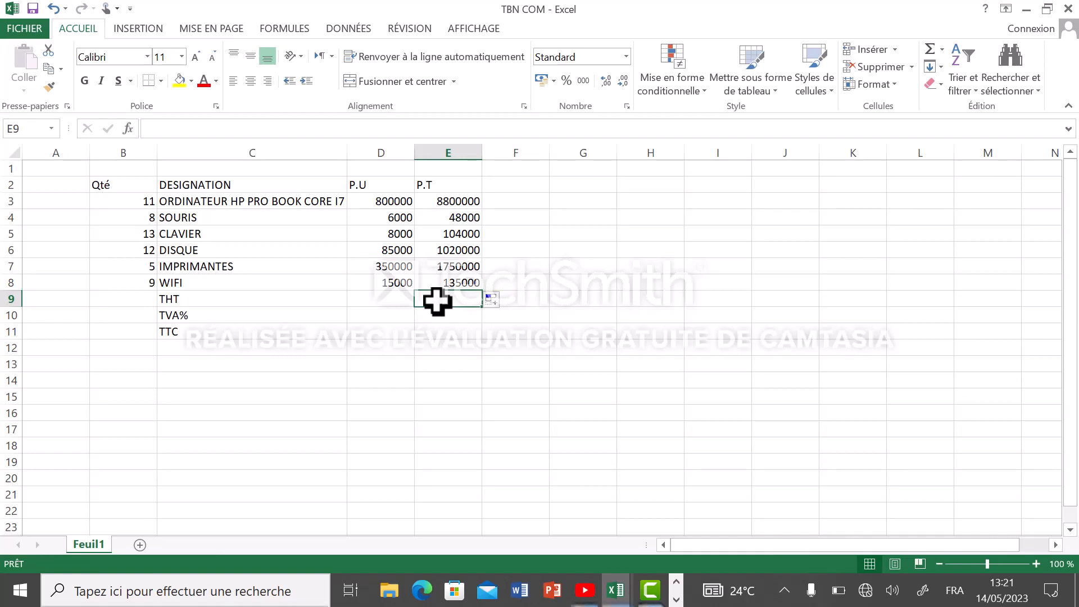
key(alt+equal)
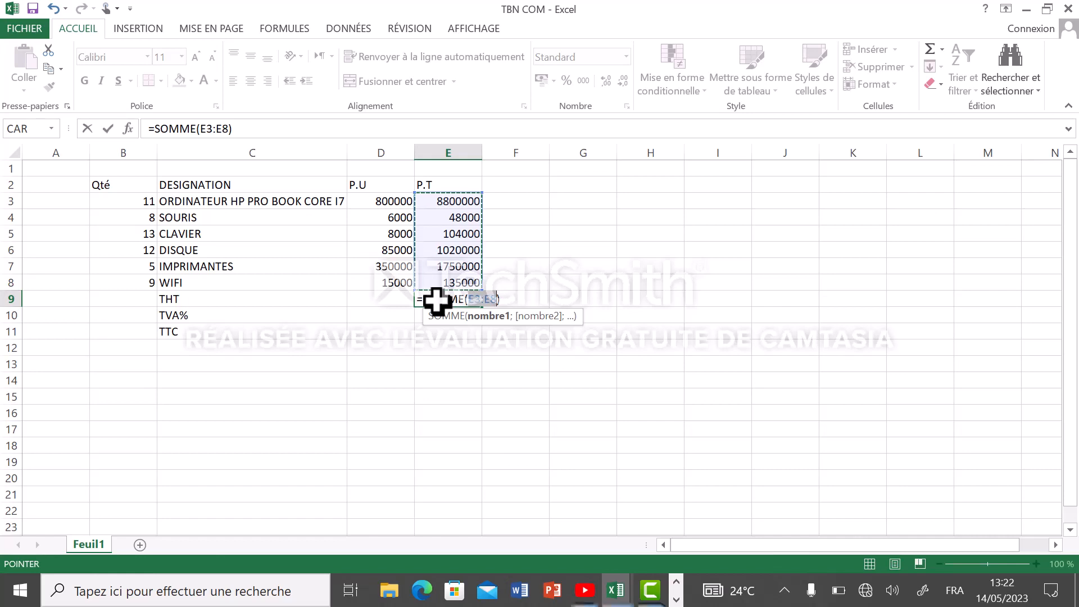
key(Return)
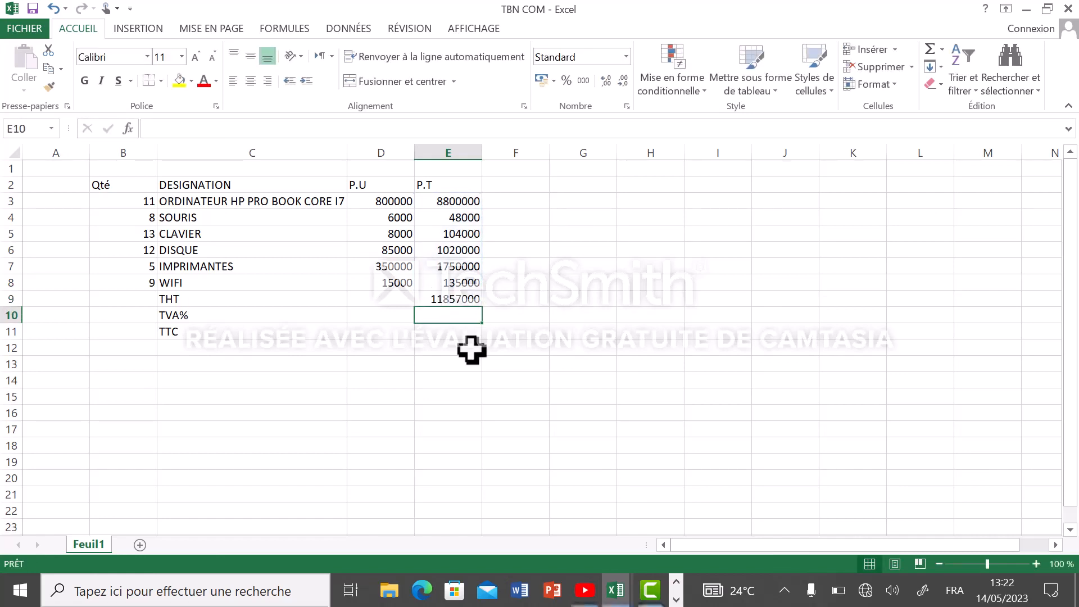
click(331, 318)
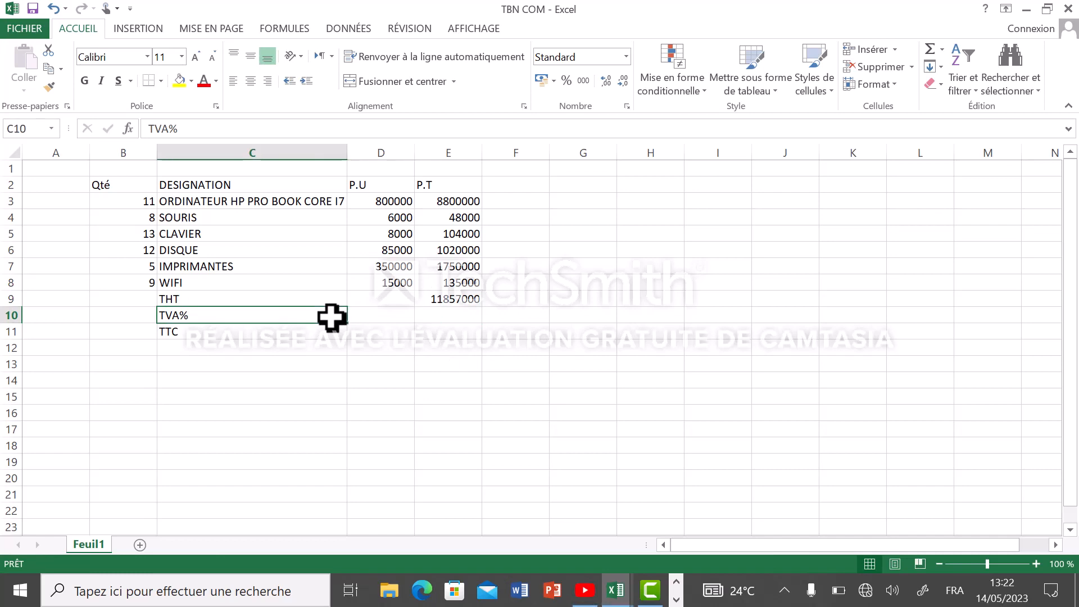
click(376, 320)
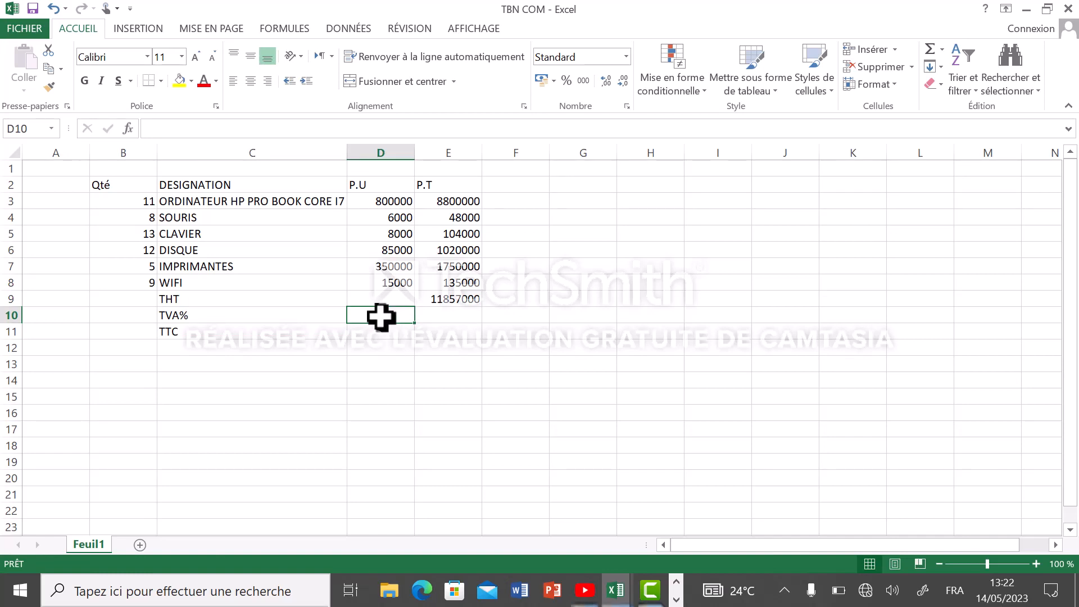
text(=)
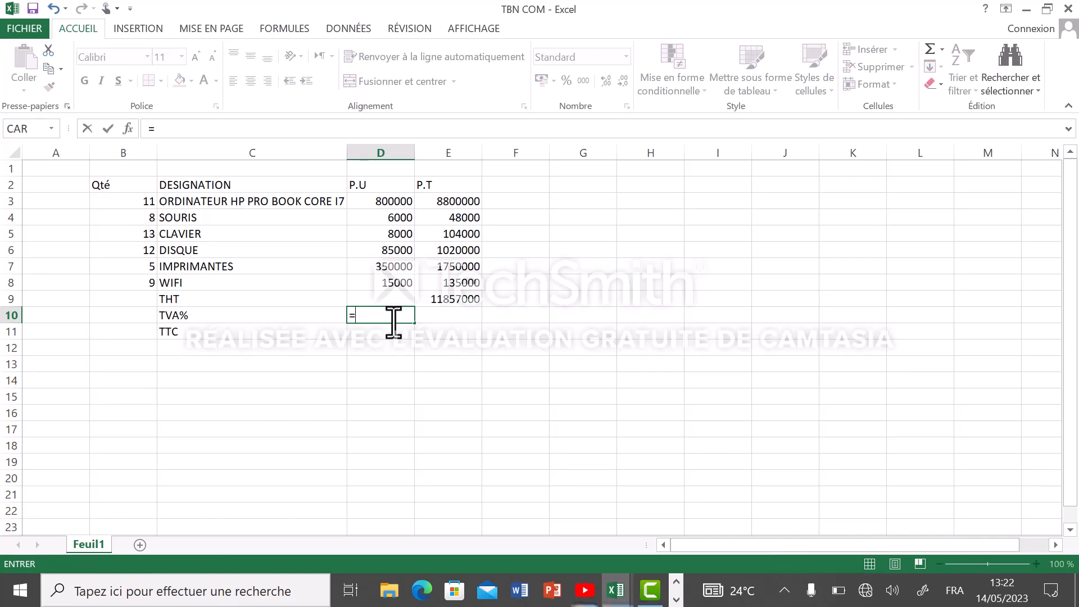
click(179, 319)
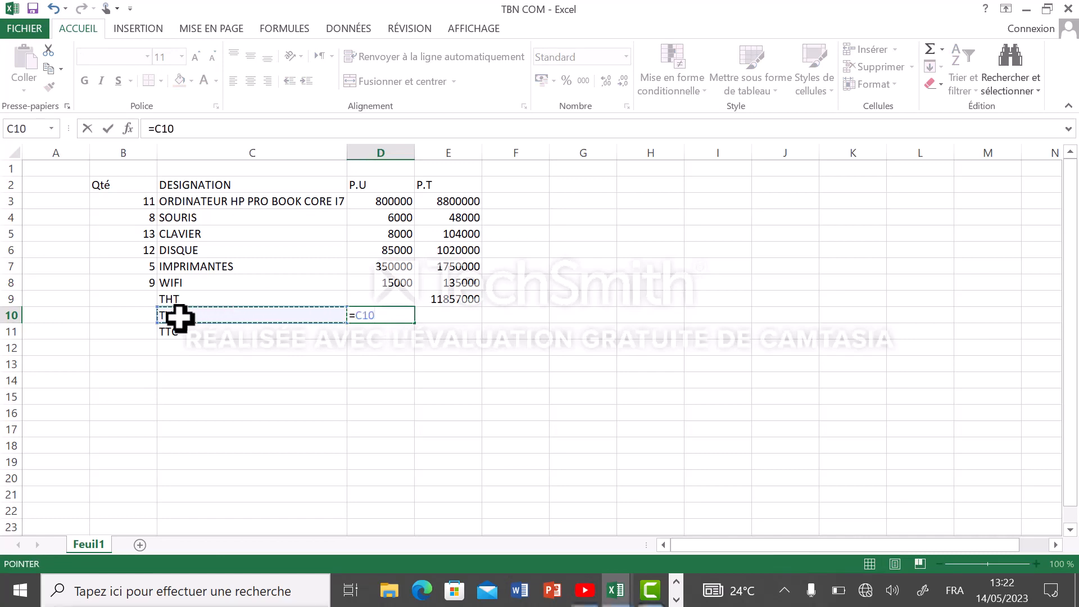
click(207, 362)
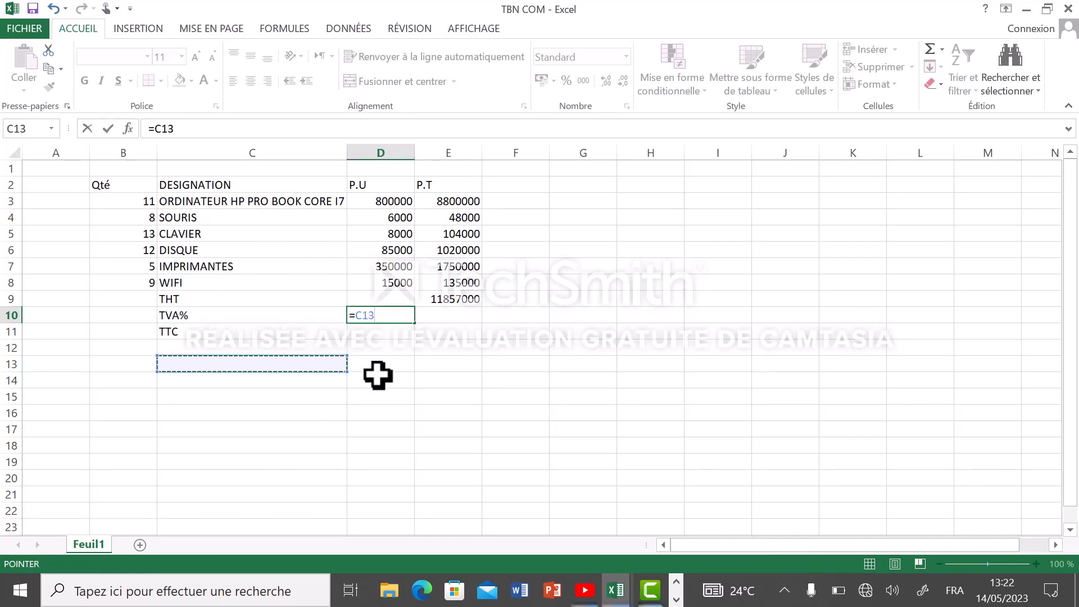
click(409, 316)
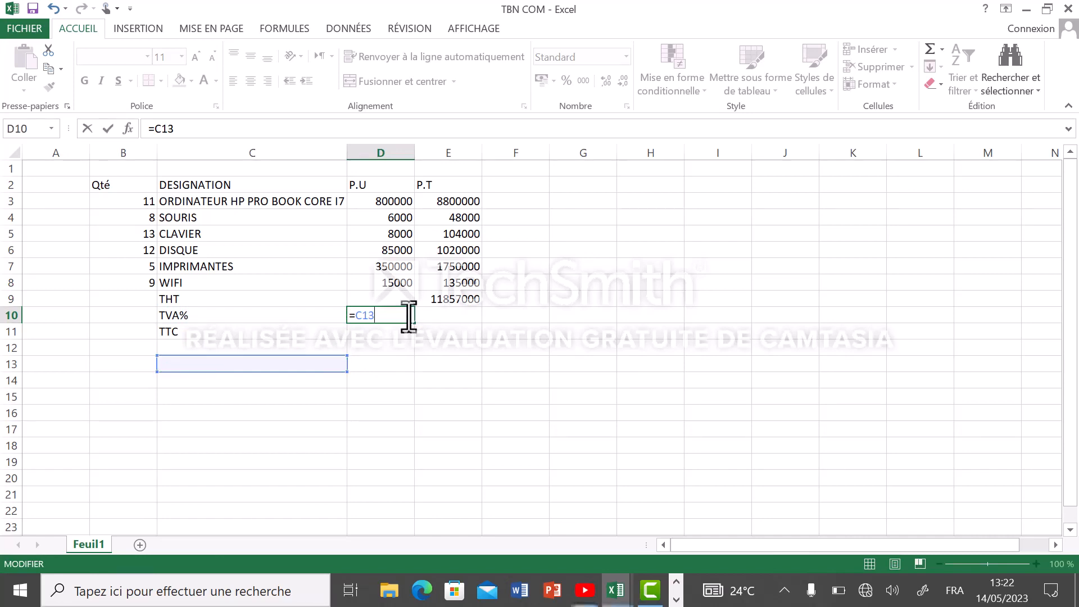
key(BackSpace)
key(BackSpace)
key(BackSpace)
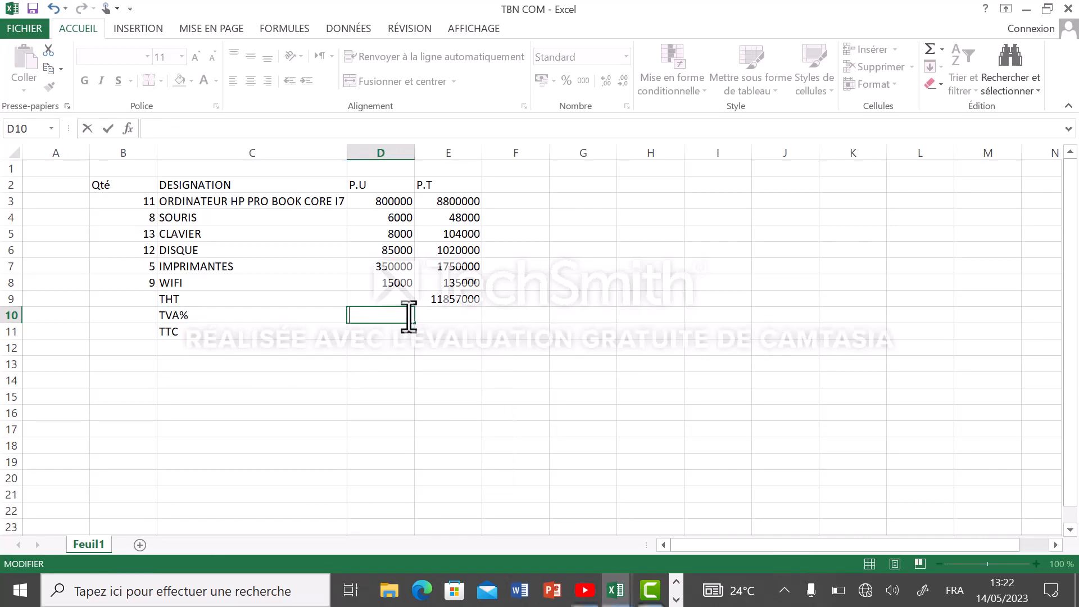
Add the rate 18 to the tax label in C10 so that it reads TVA18%
click(253, 314)
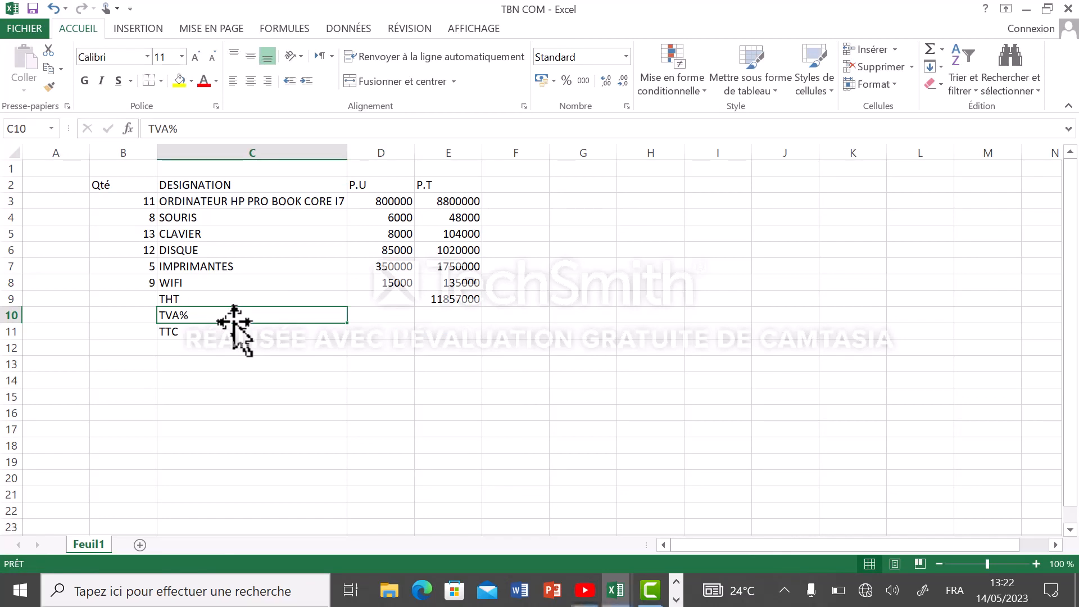
click(234, 322)
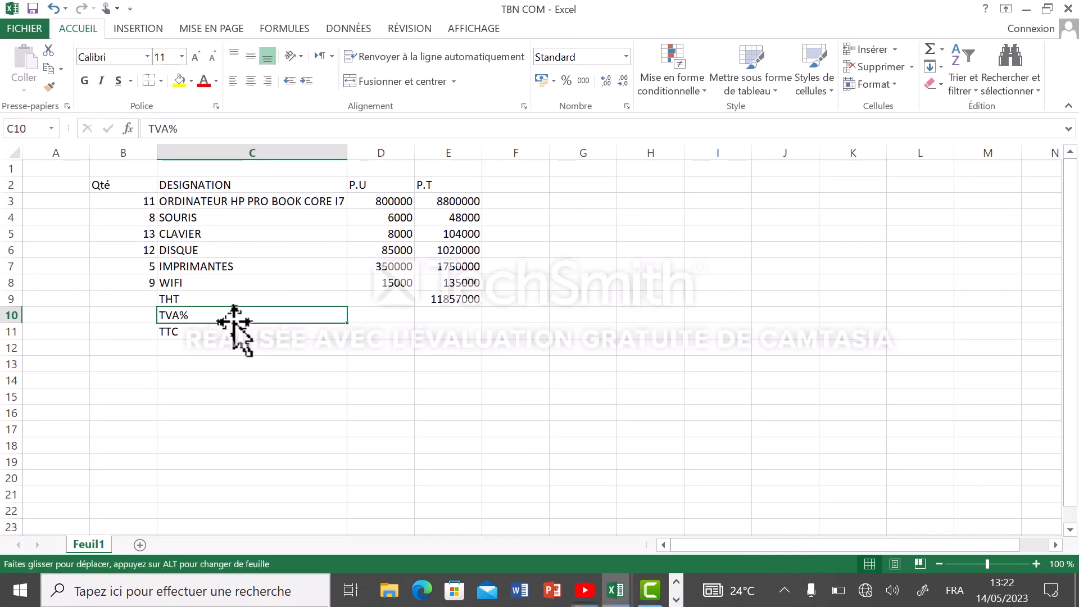
double_click(195, 320)
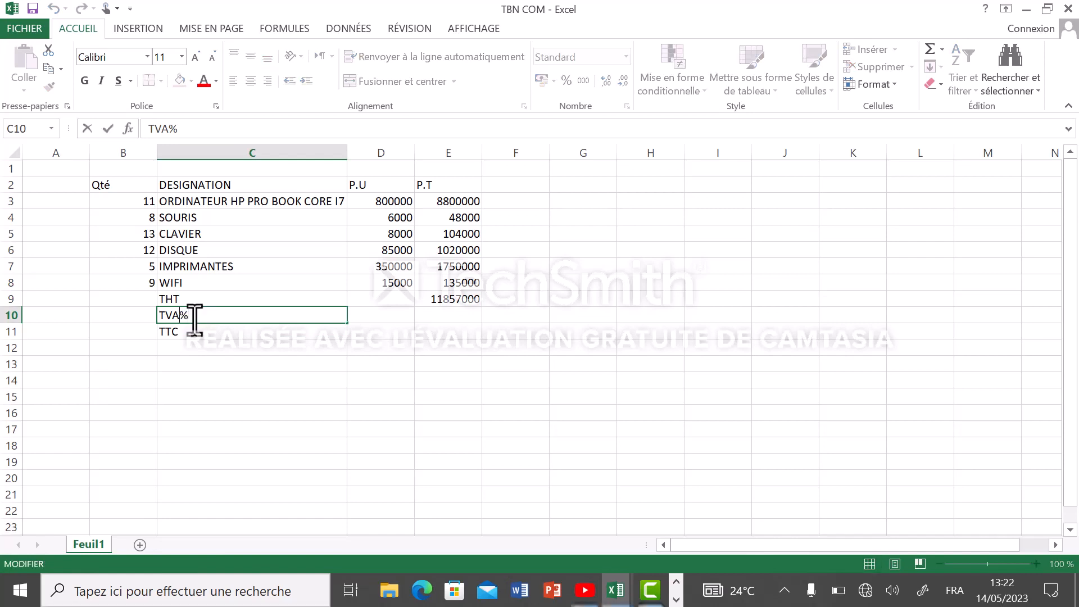
text(18)
click(283, 335)
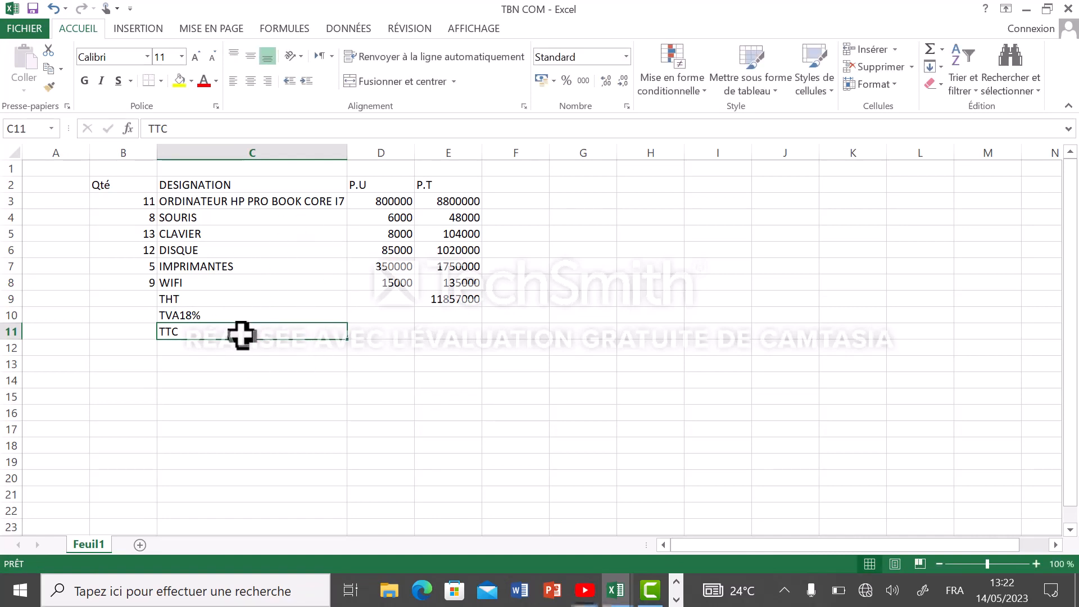
Enter the VAT rate in D10, in the TVA18% row, with the formula =18/100
click(399, 318)
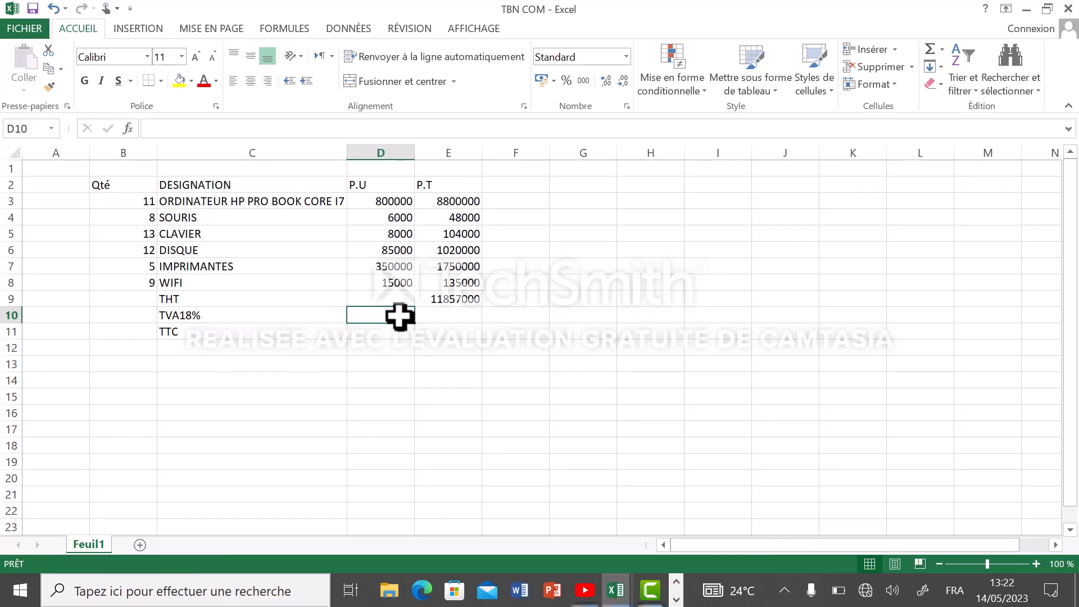
text(=18/100)
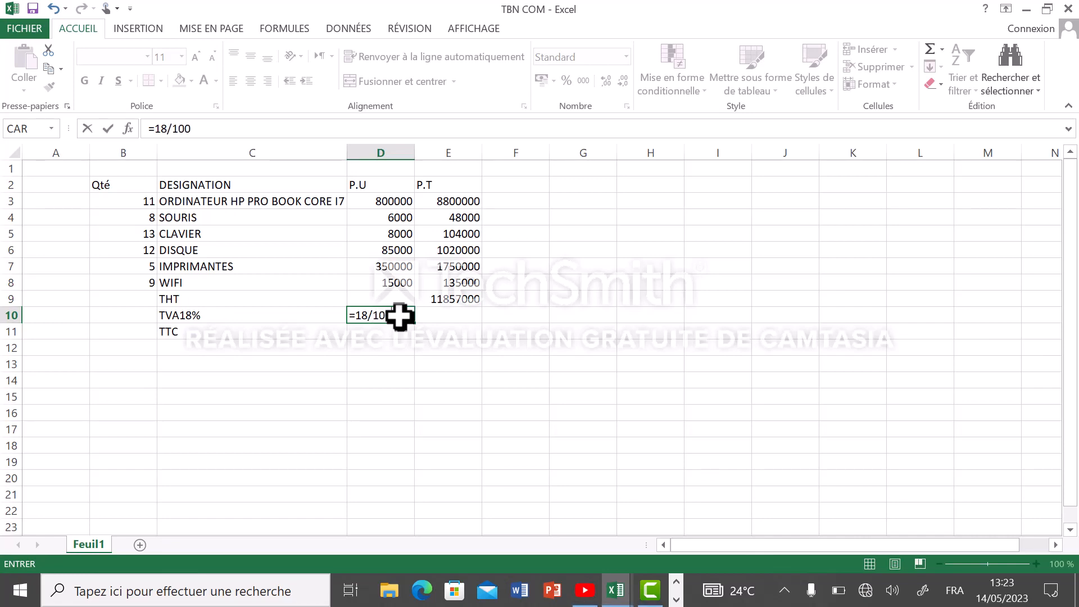
key(Return)
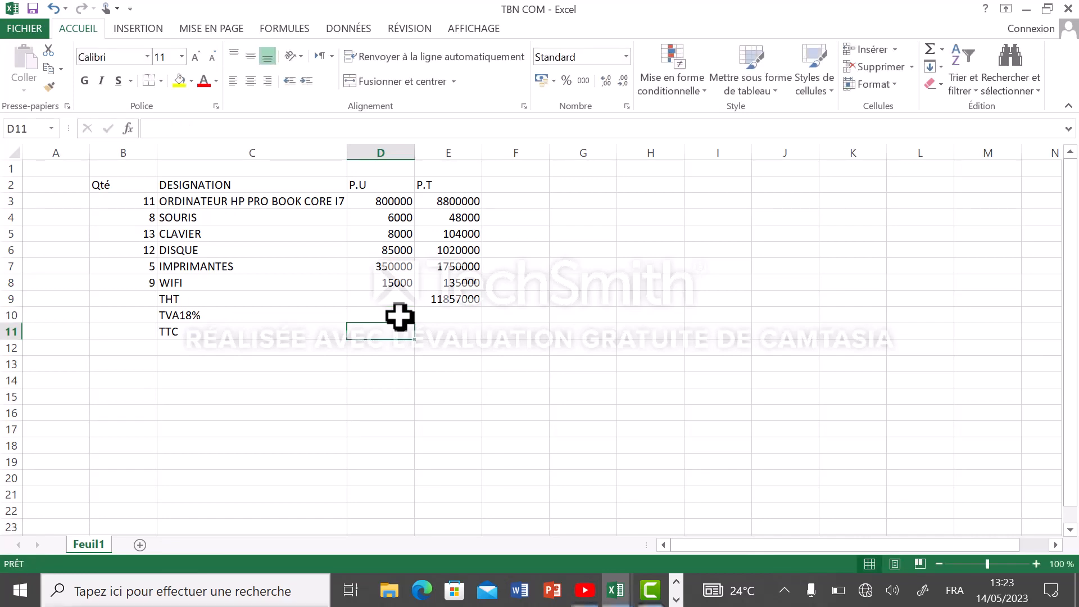
click(408, 368)
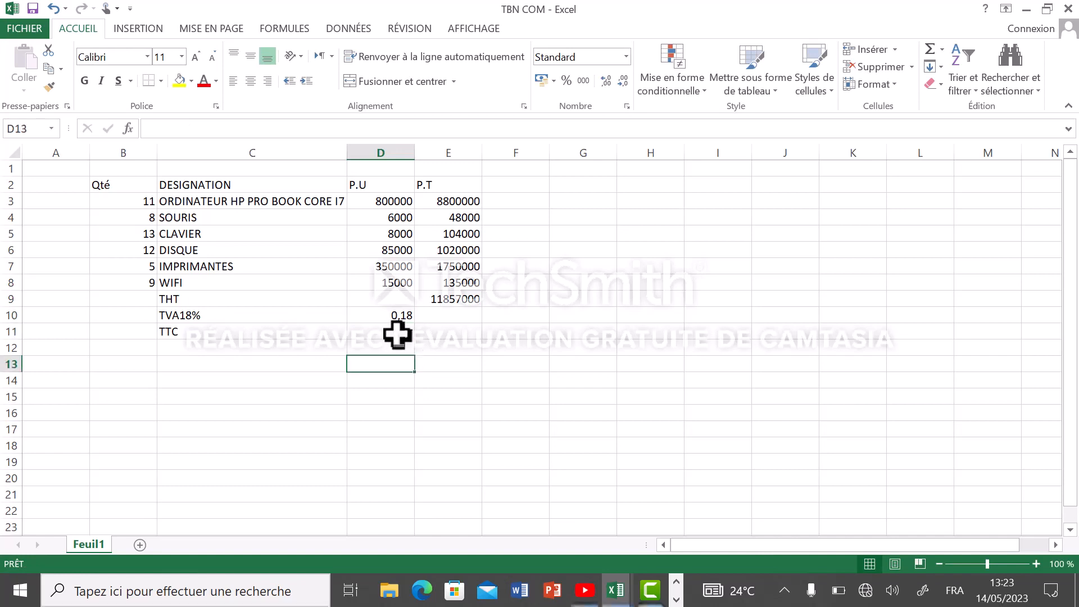
Calculate the VAT amount in E10 with the formula =E9*D10
click(438, 317)
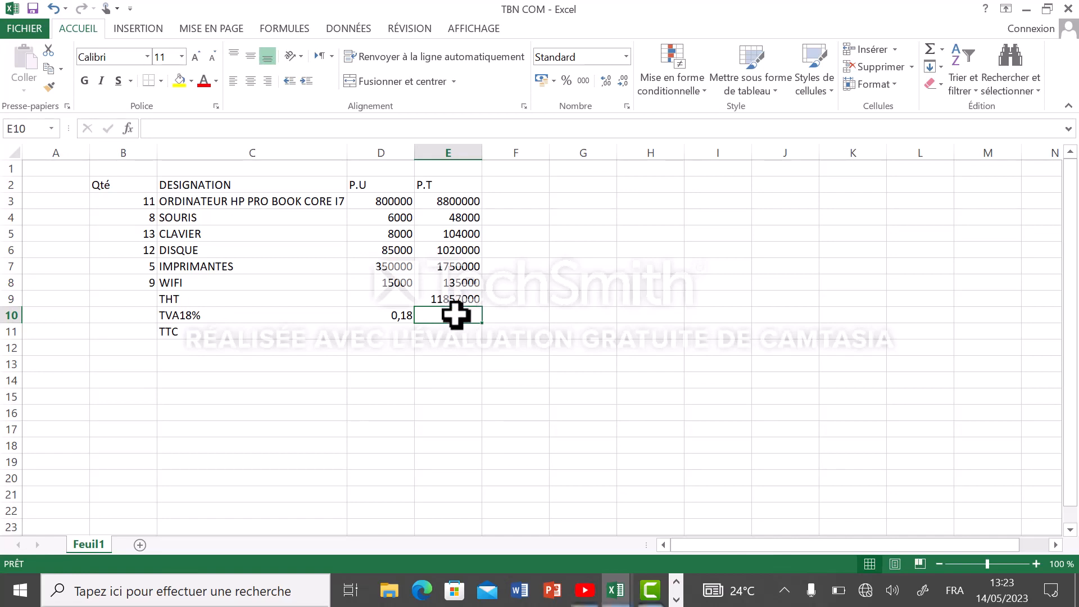
text(=)
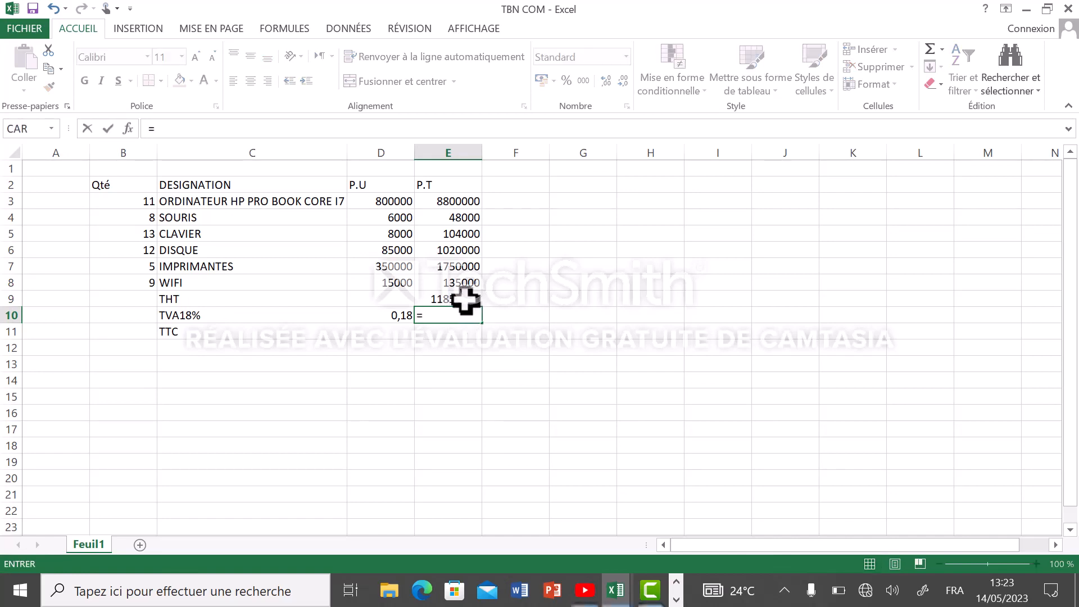
click(466, 301)
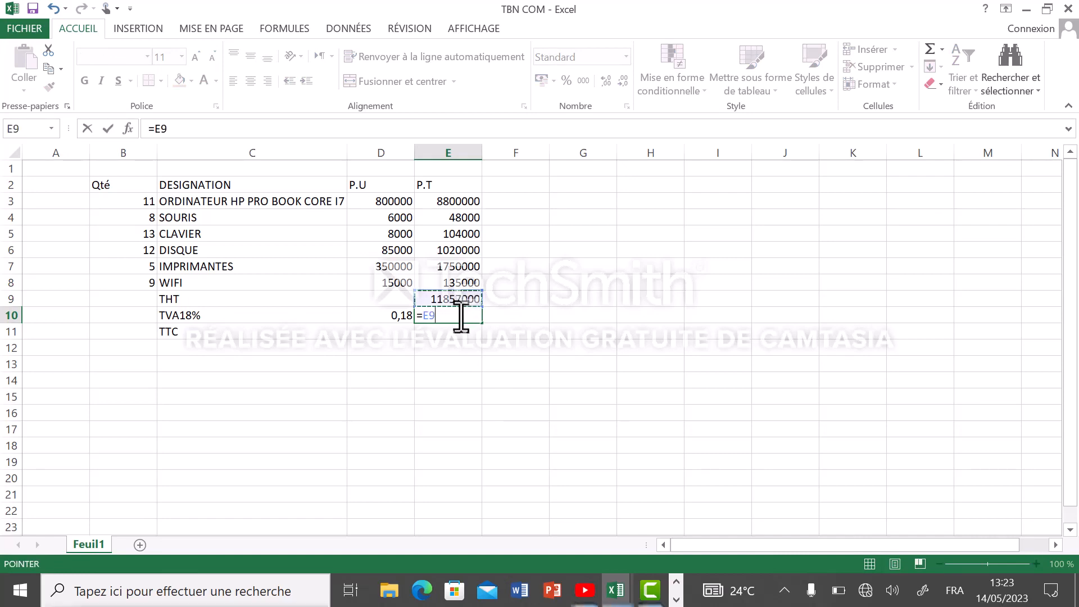
text(*)
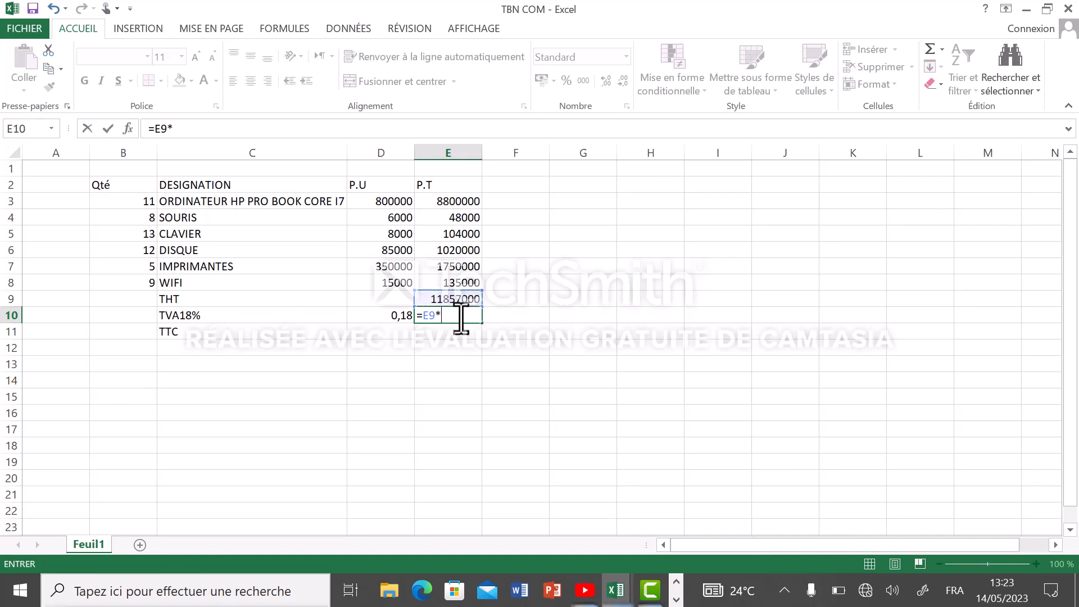
click(396, 316)
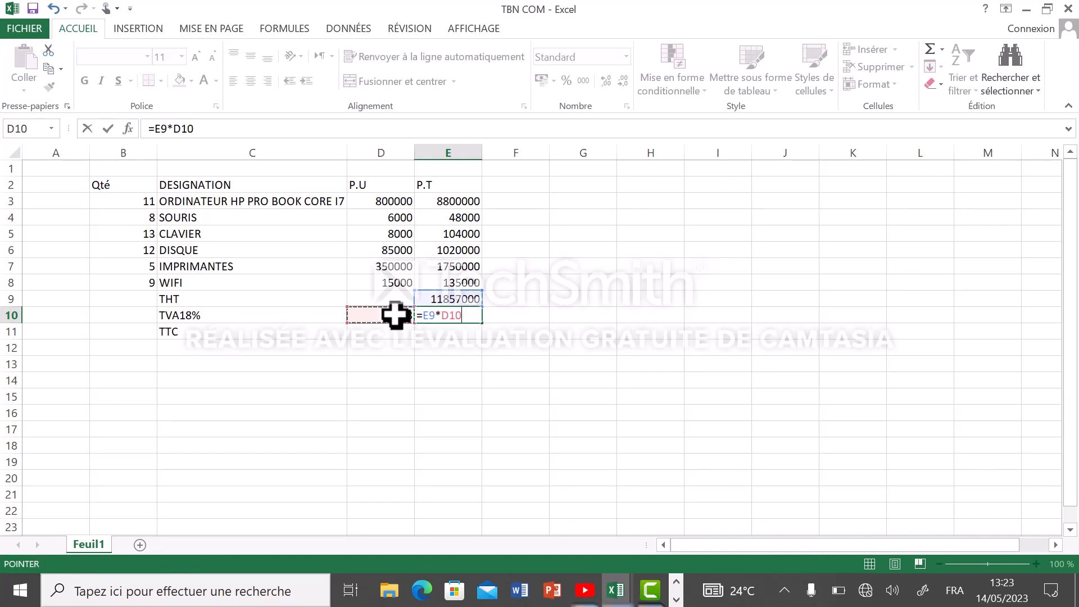
key(Return)
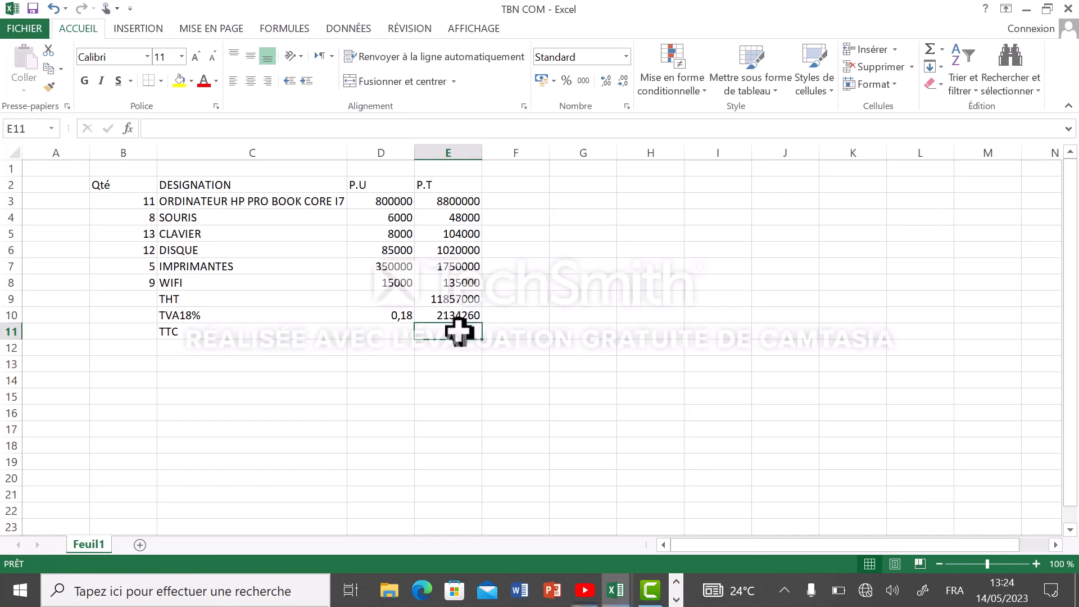
Calculate the tax-inclusive total in E11, in the TTC row, with the formula =E9+E10
text(=)
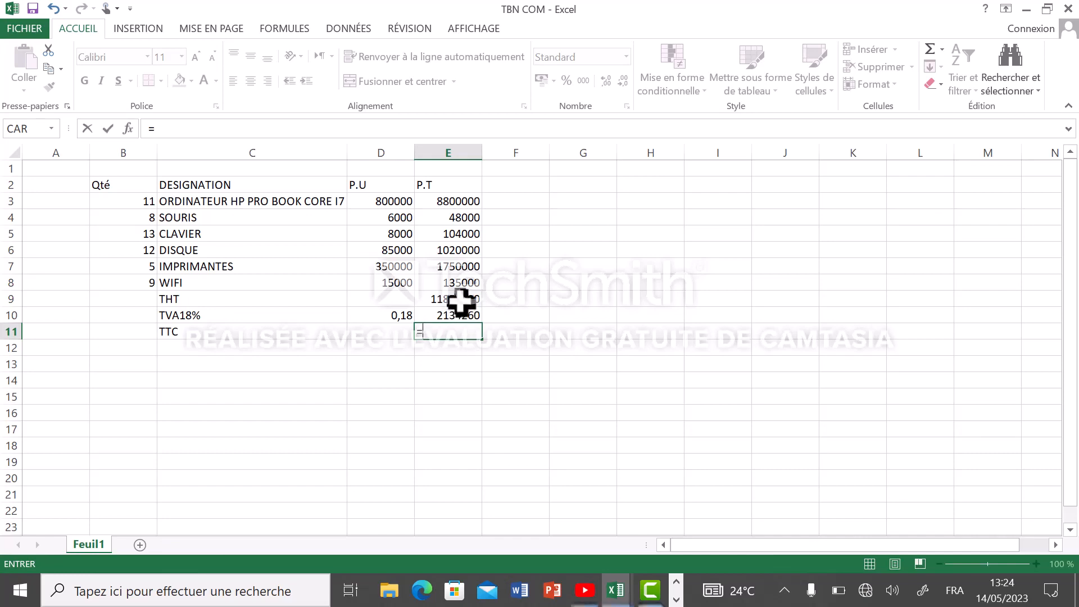
click(461, 303)
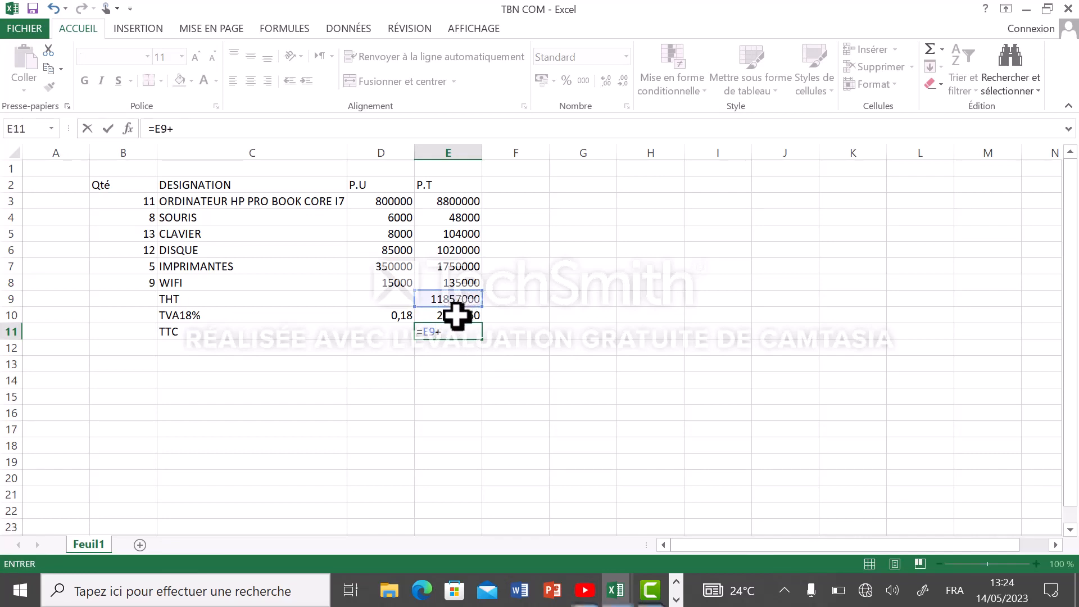
text(+)
click(456, 318)
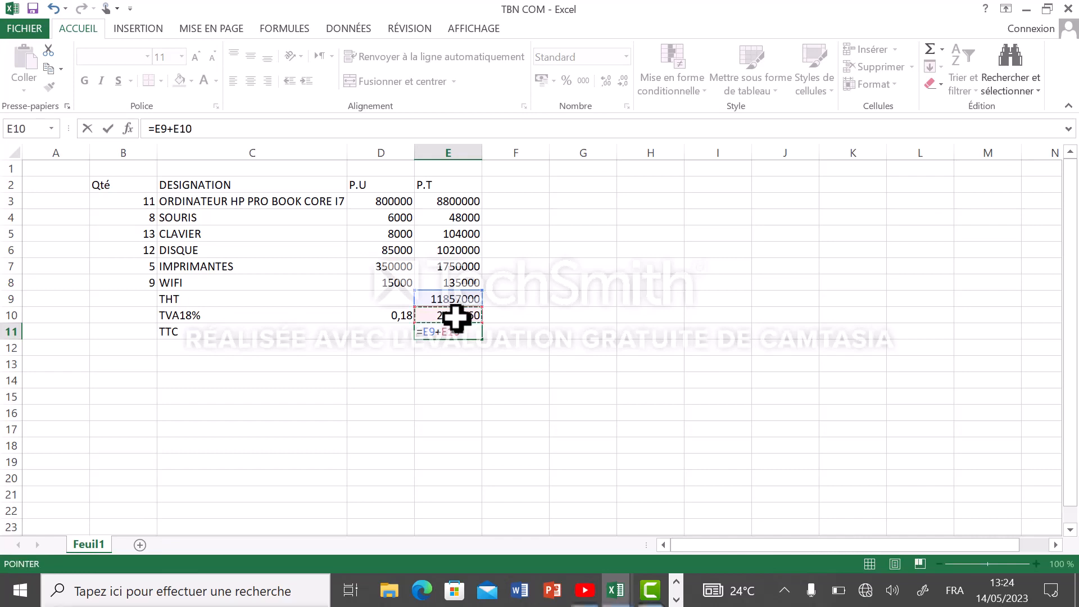
key(Return)
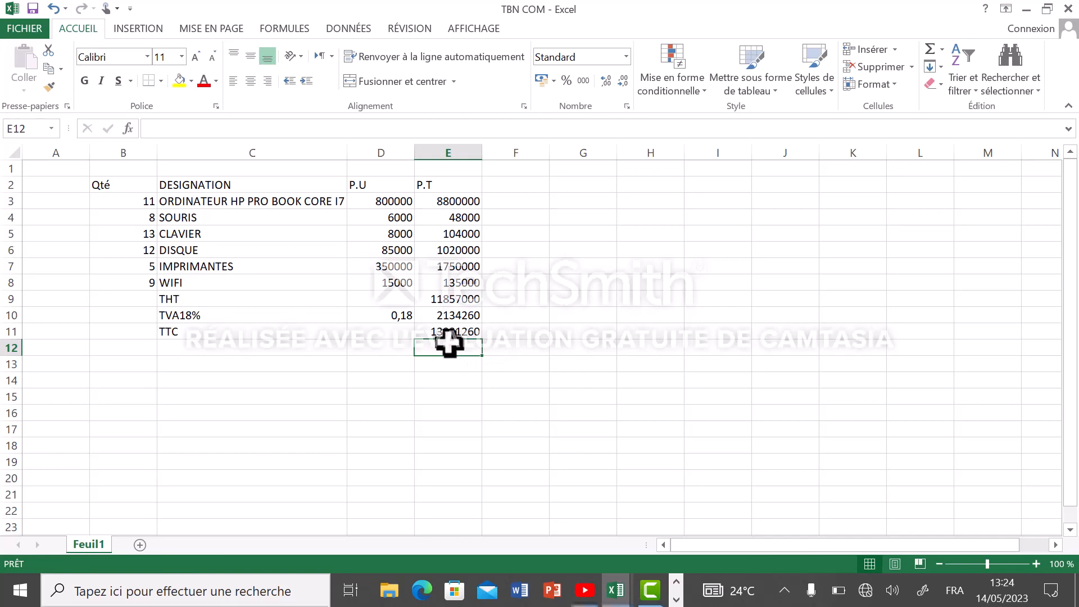
click(506, 333)
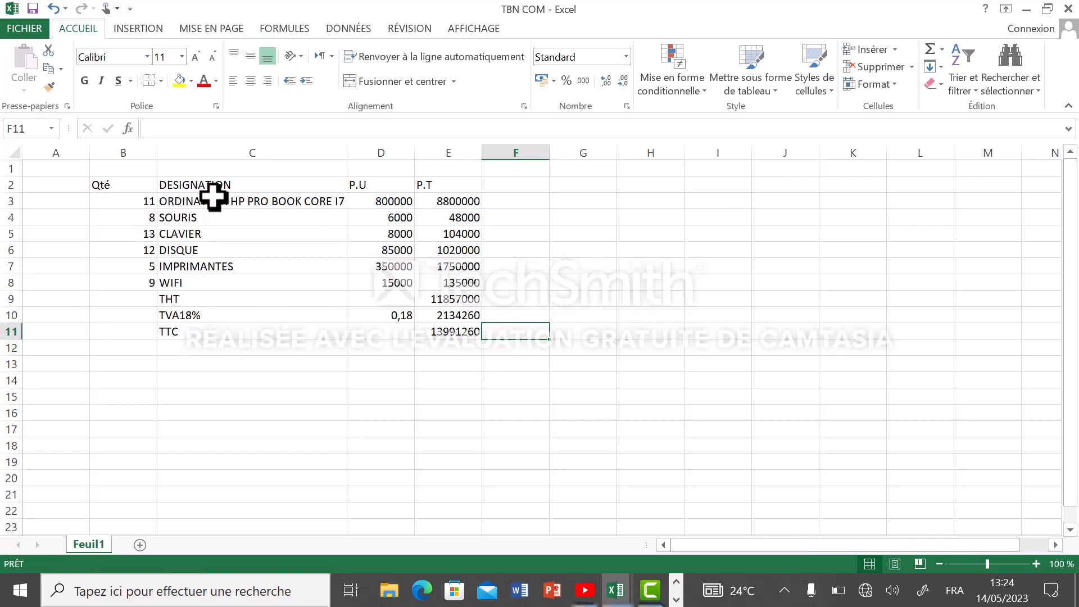
Apply all borders (Toutes les bordures) to the header and item rows, range B2:E8
click(114, 185)
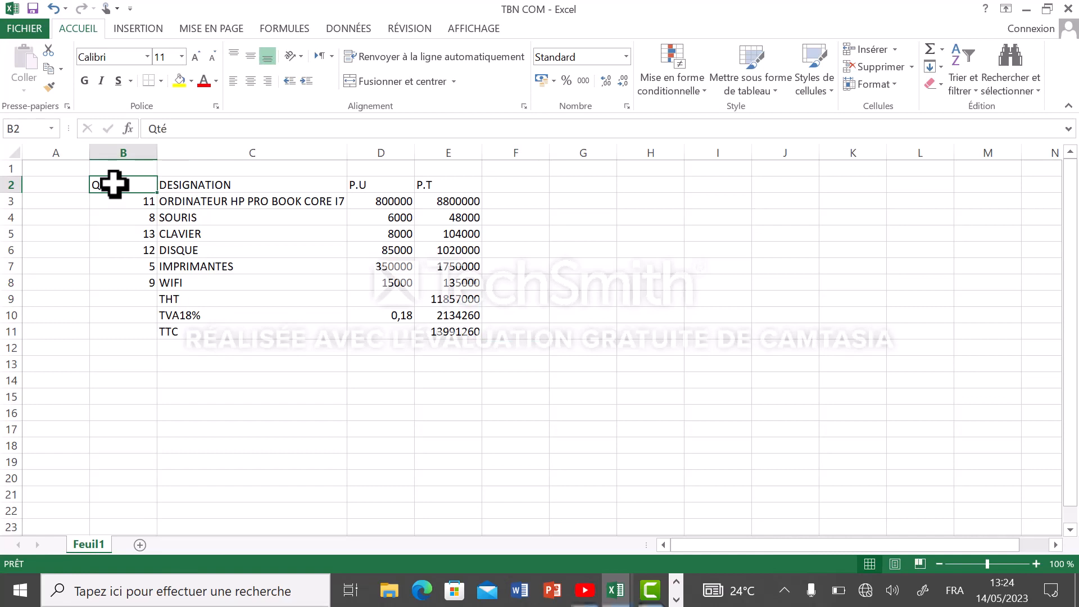
drag(114, 184, 436, 278)
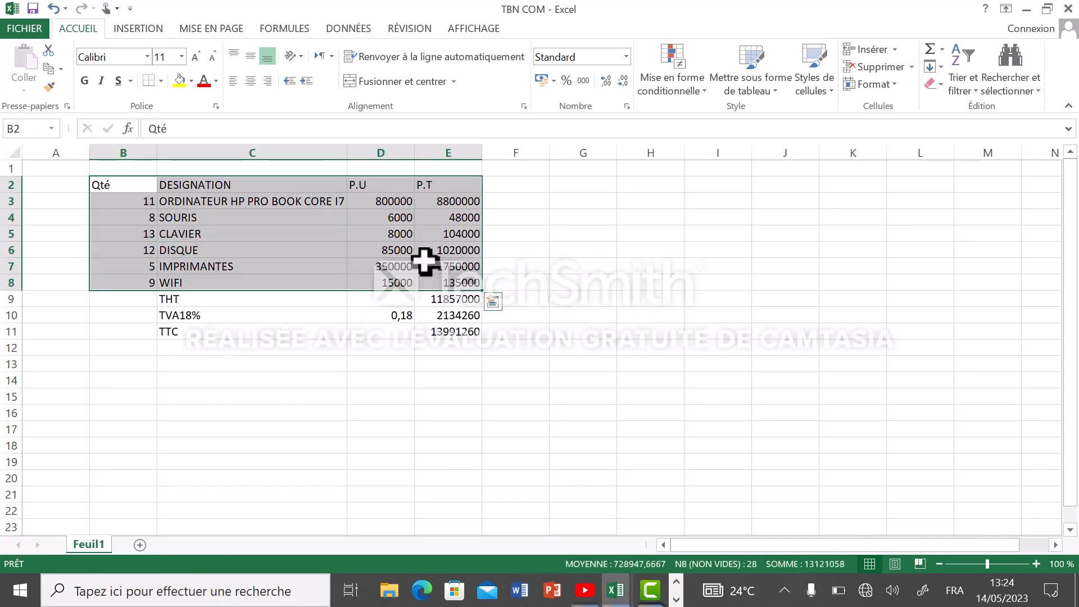
click(160, 81)
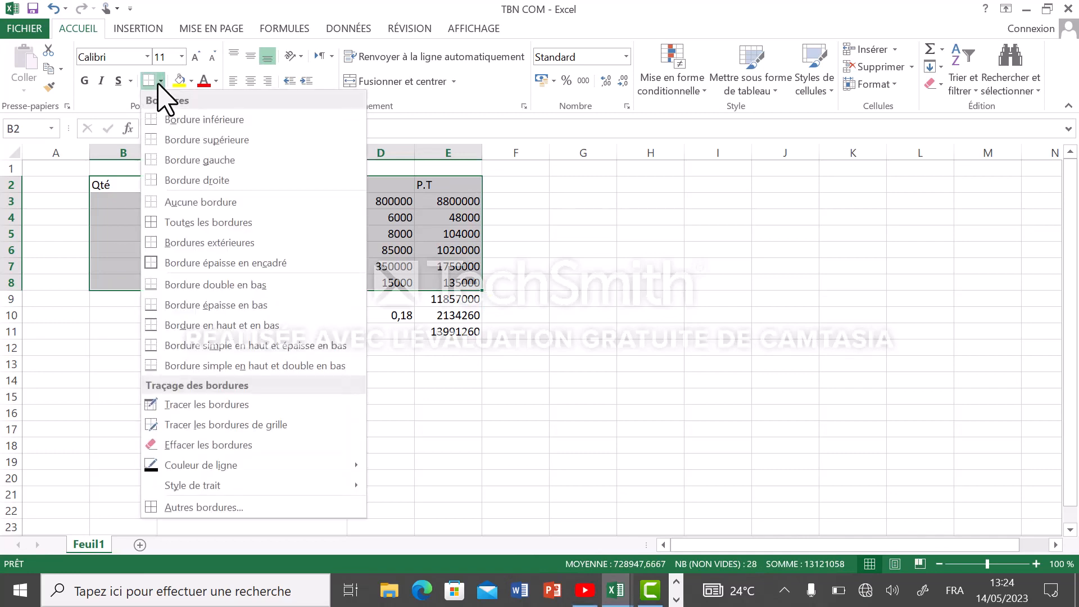
click(208, 223)
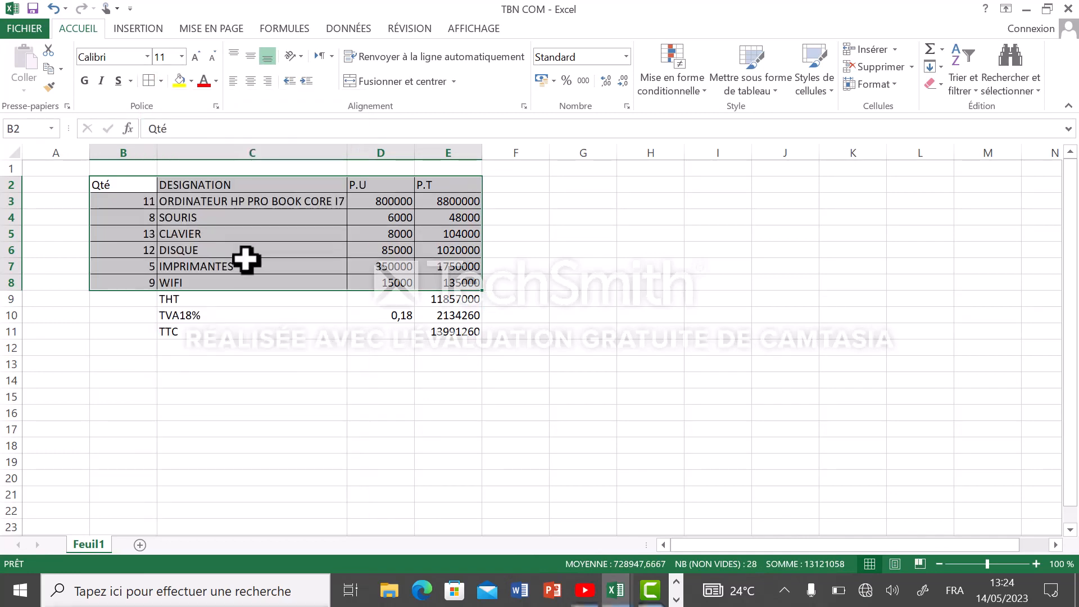
click(300, 388)
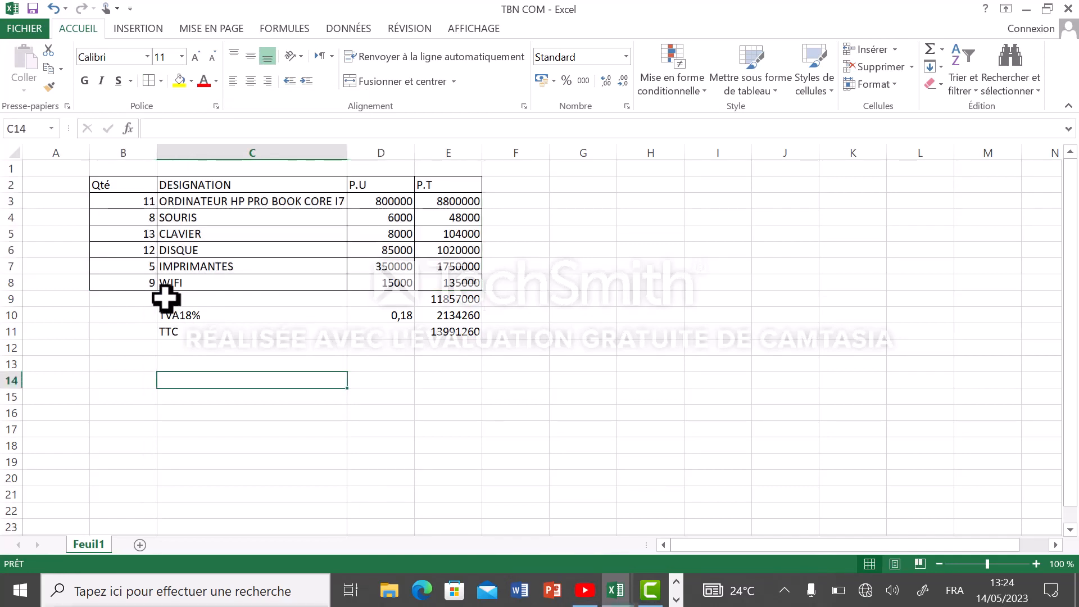
Apply all borders (Toutes les bordures) to the THT, TVA18% and TTC rows, range C9:E11
drag(165, 297, 465, 328)
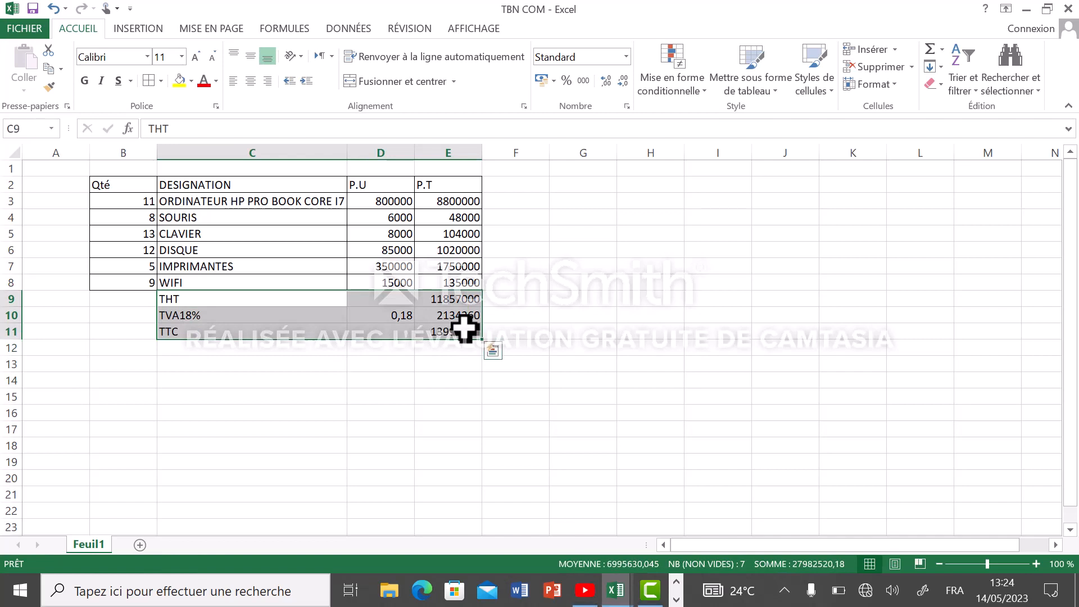
click(161, 80)
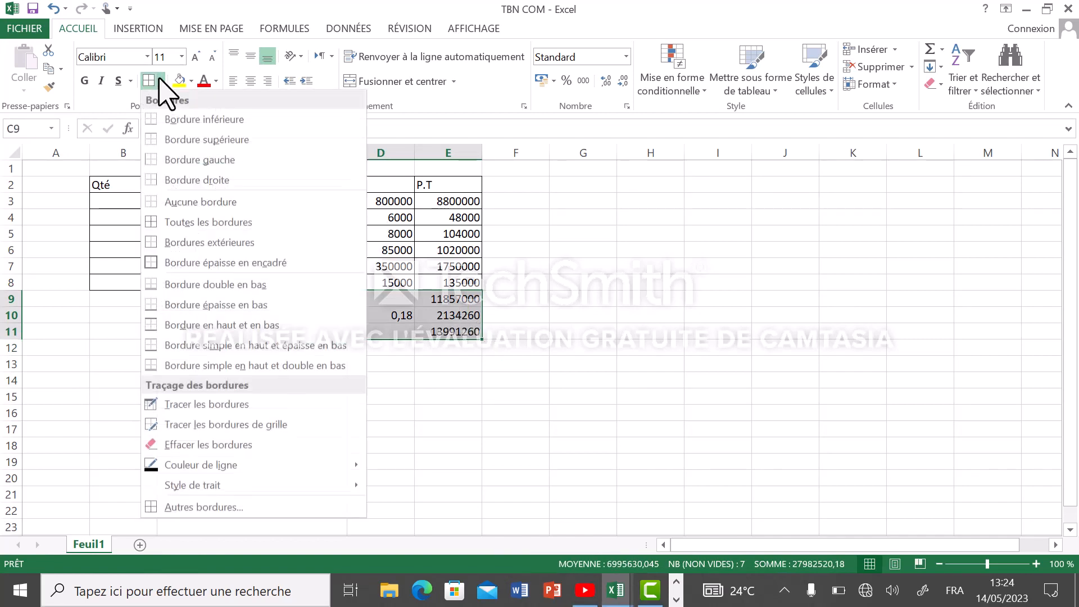
click(191, 223)
click(329, 379)
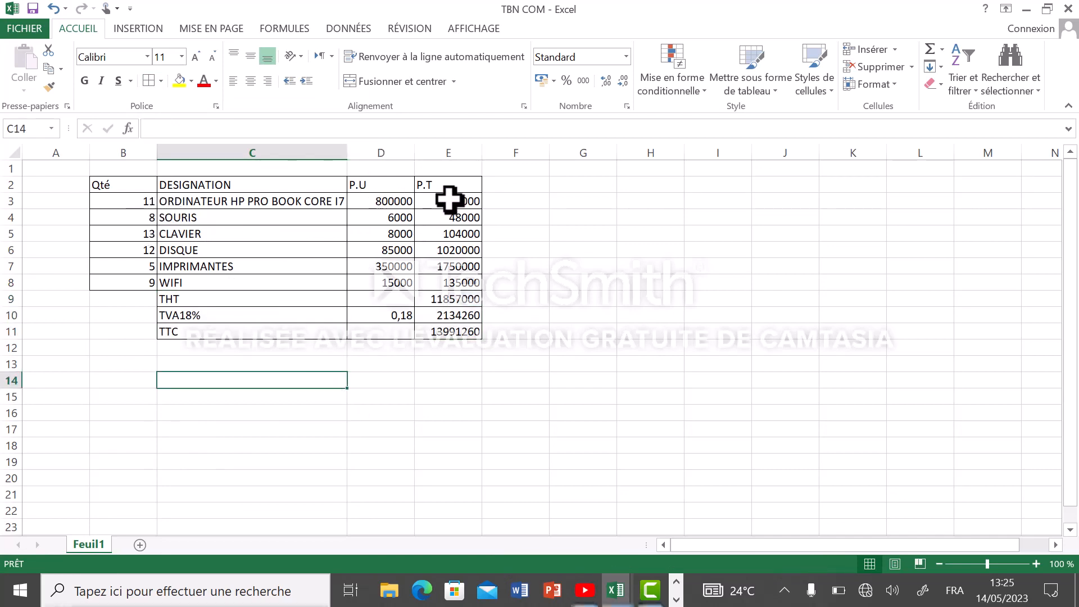
Set the font colour of the P.T amounts in E3:E11 to red
drag(450, 200, 461, 330)
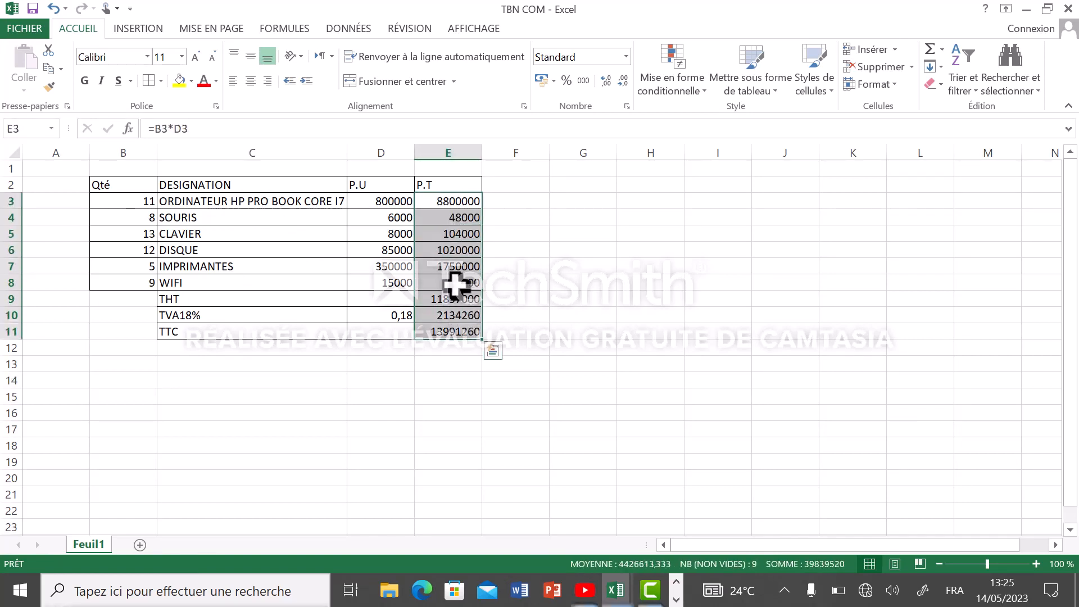
click(209, 82)
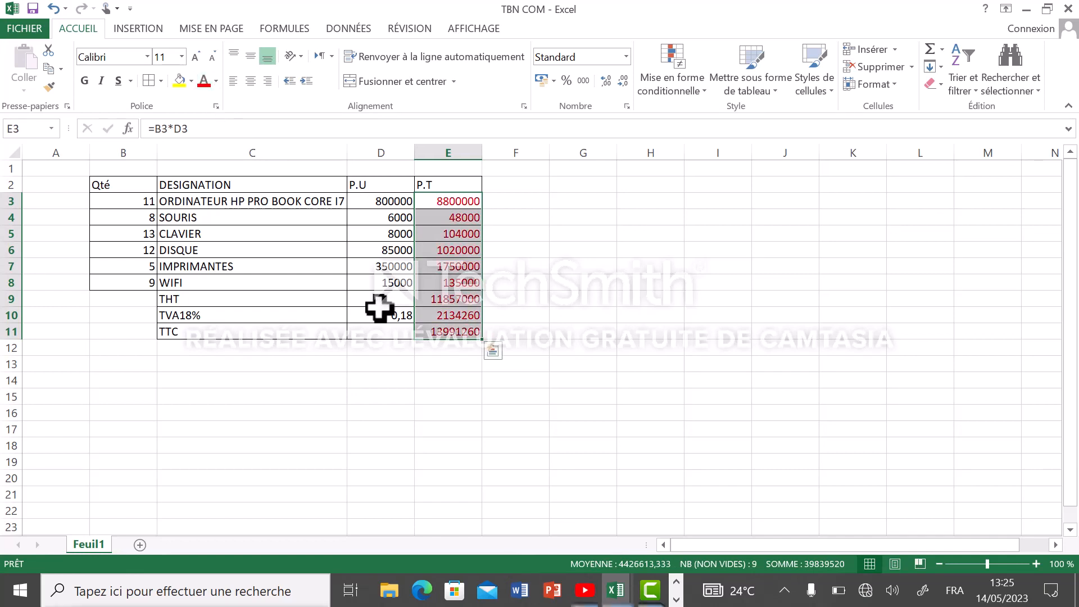
click(367, 381)
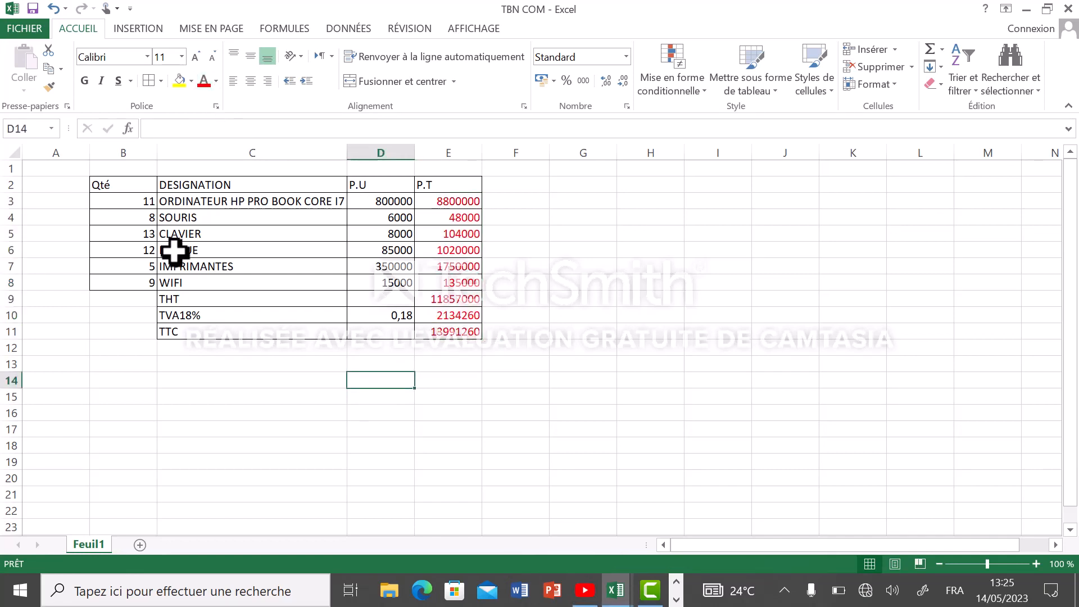
Centre the header cells B2:E2 horizontally and apply the Commentaire cell style to them
click(110, 185)
drag(110, 186, 422, 189)
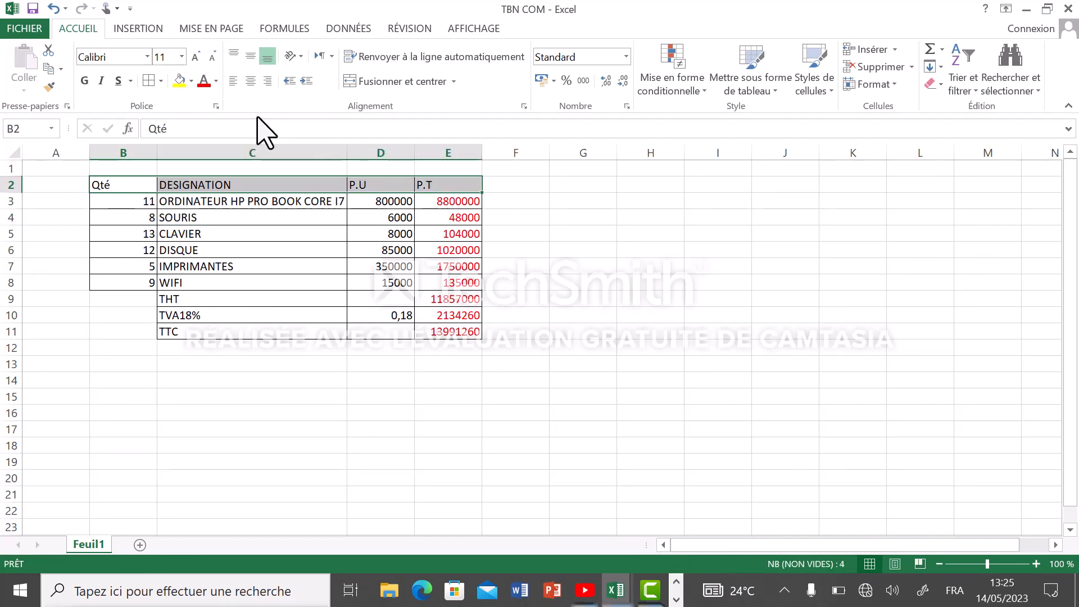
click(249, 82)
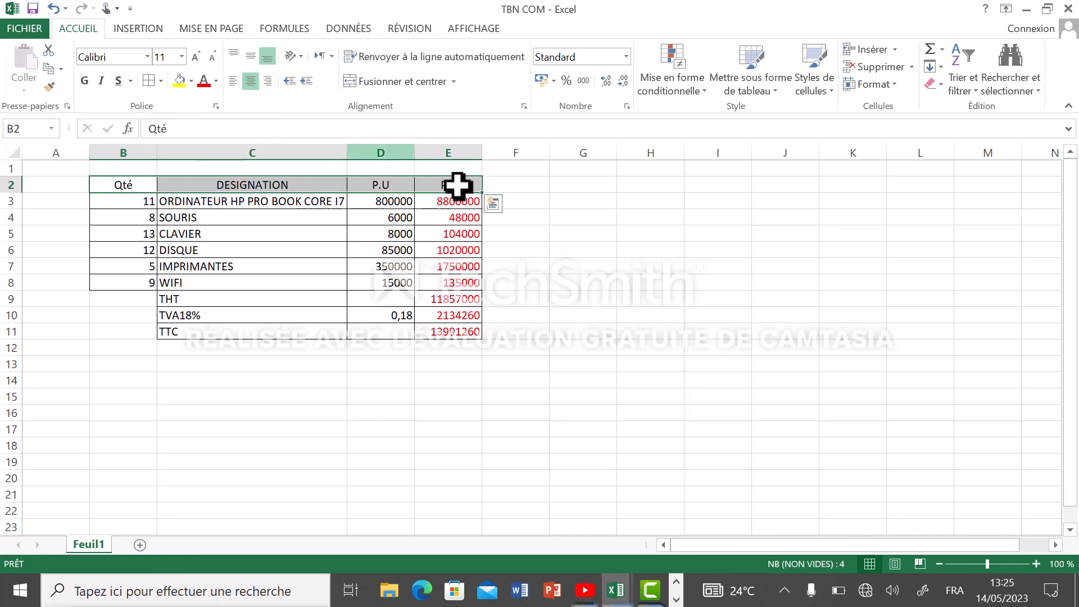
click(809, 89)
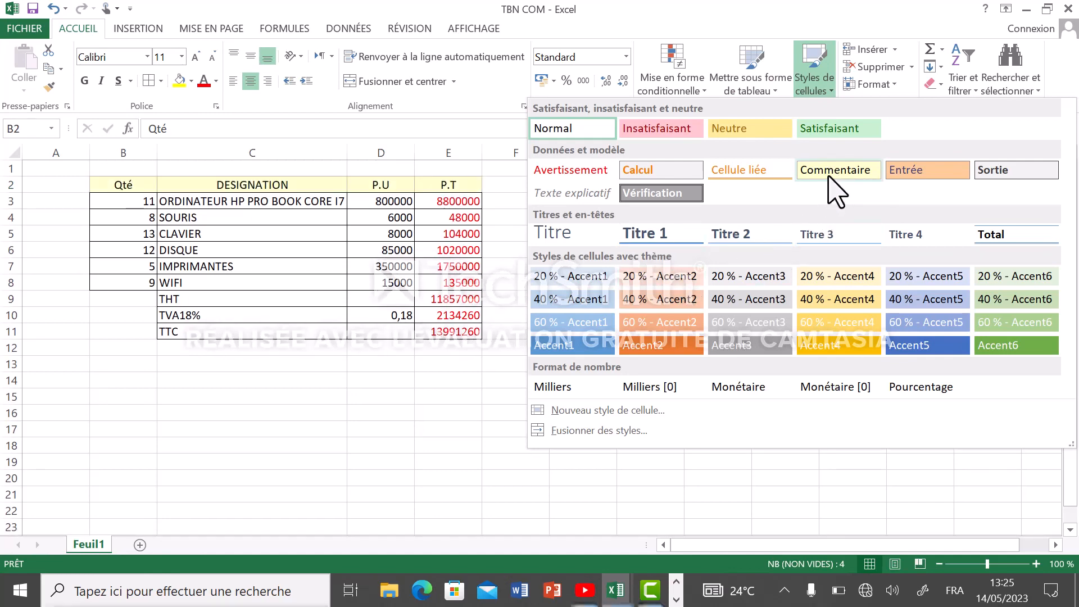
click(830, 188)
click(623, 292)
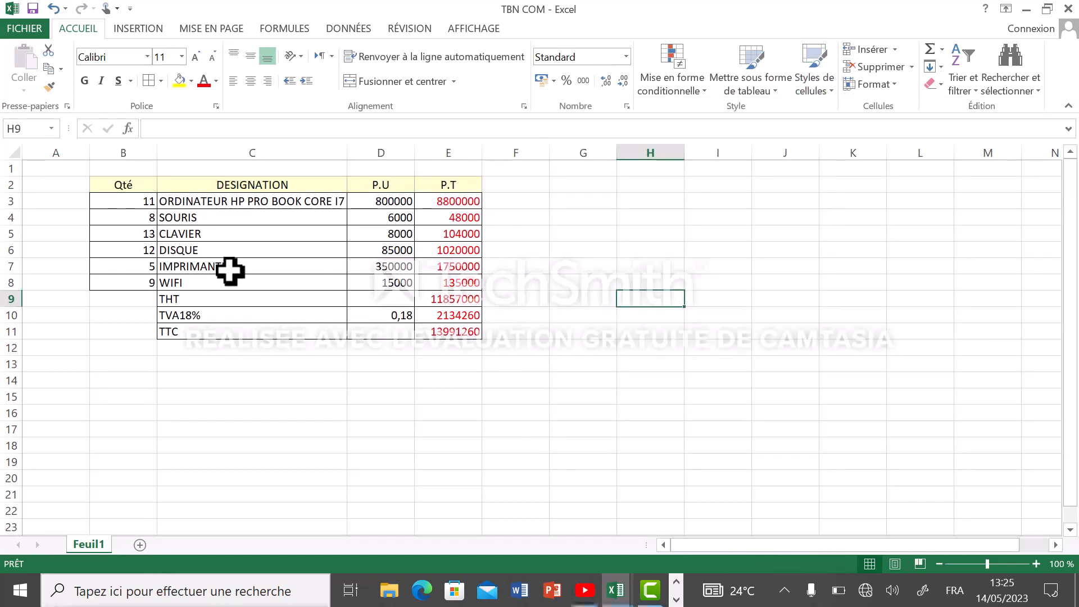
Apply the orange Accent2 cell style to the THT row, range C9:E9
drag(162, 299, 442, 303)
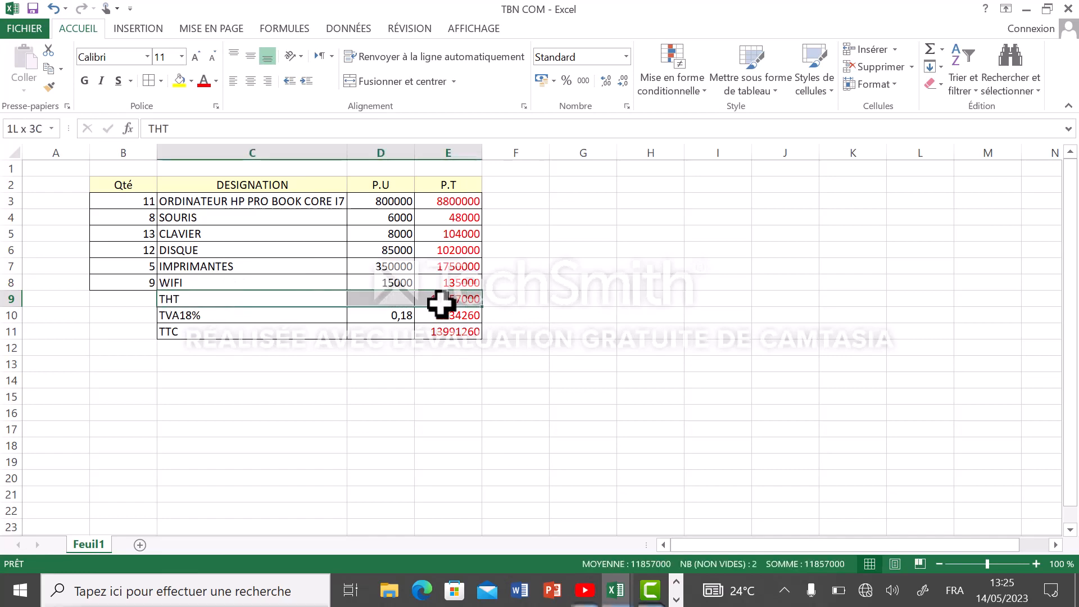
click(826, 81)
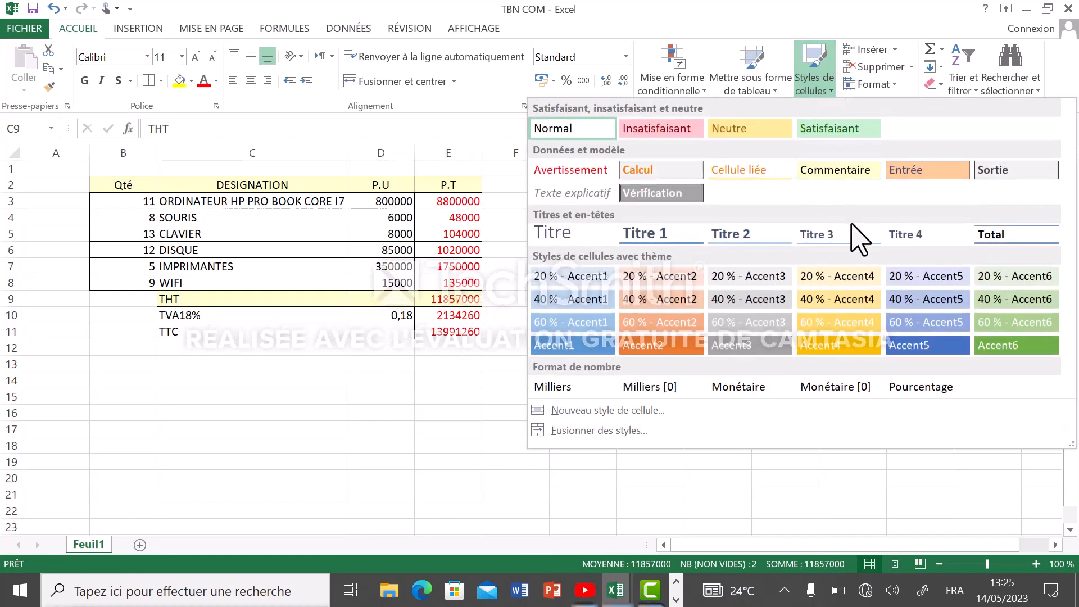
click(665, 351)
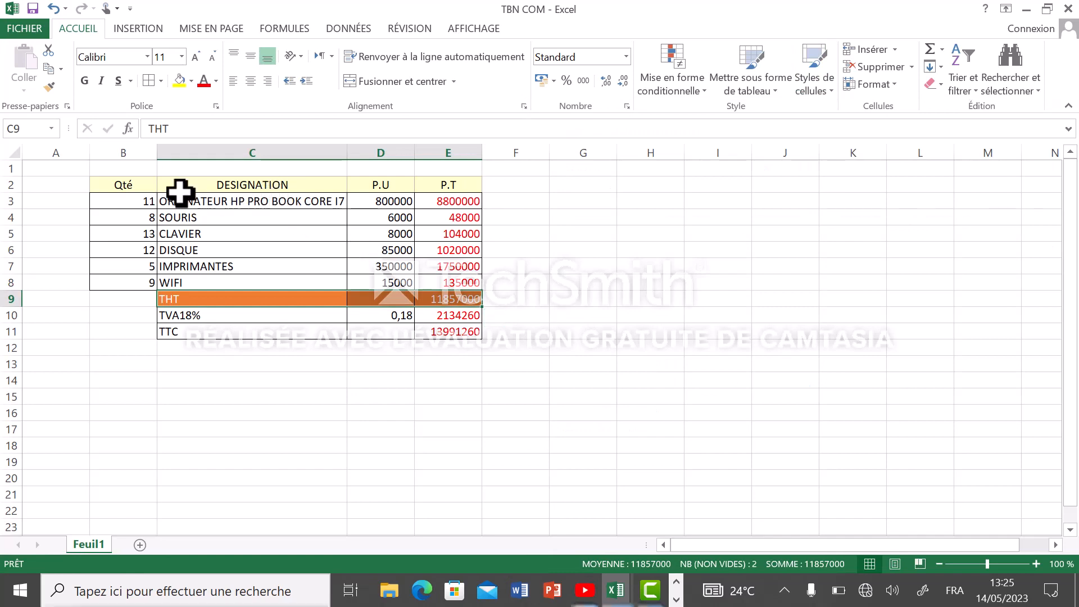
Centre the quantities in B3:B8 horizontally
drag(141, 197, 124, 277)
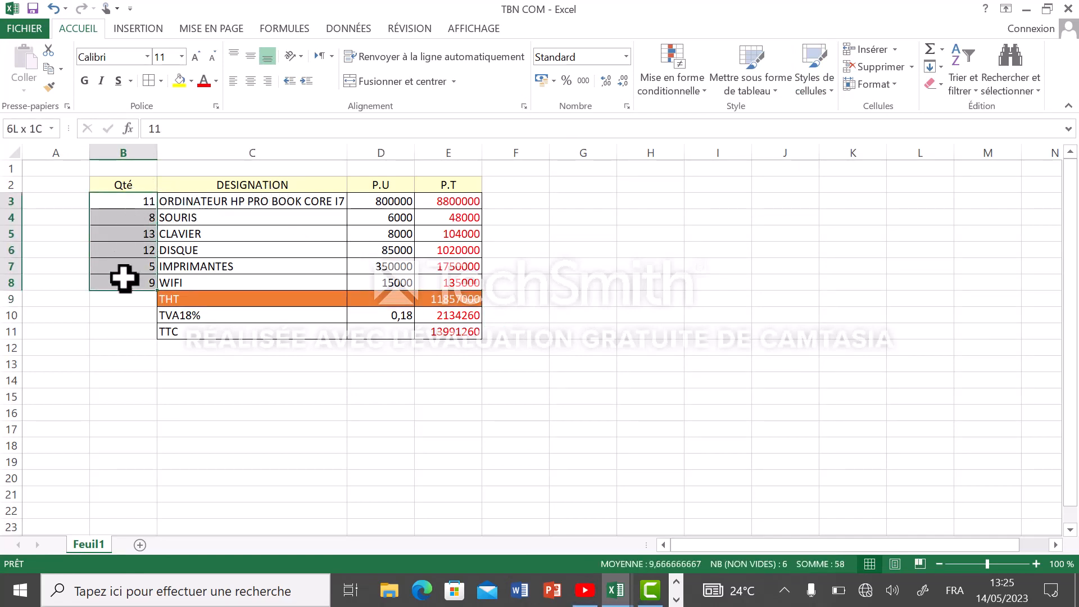
click(248, 83)
click(212, 377)
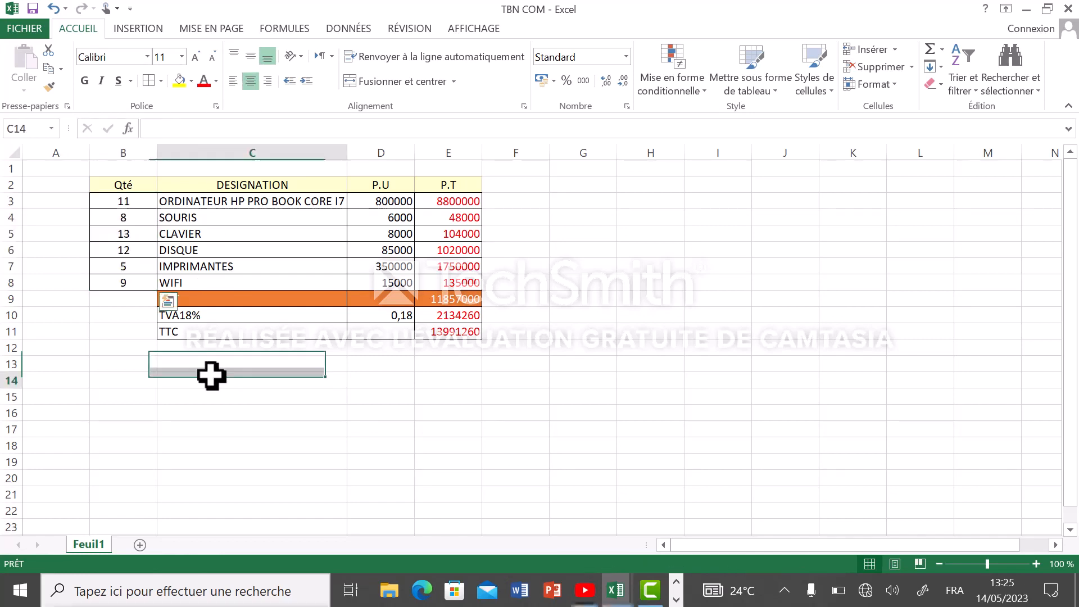